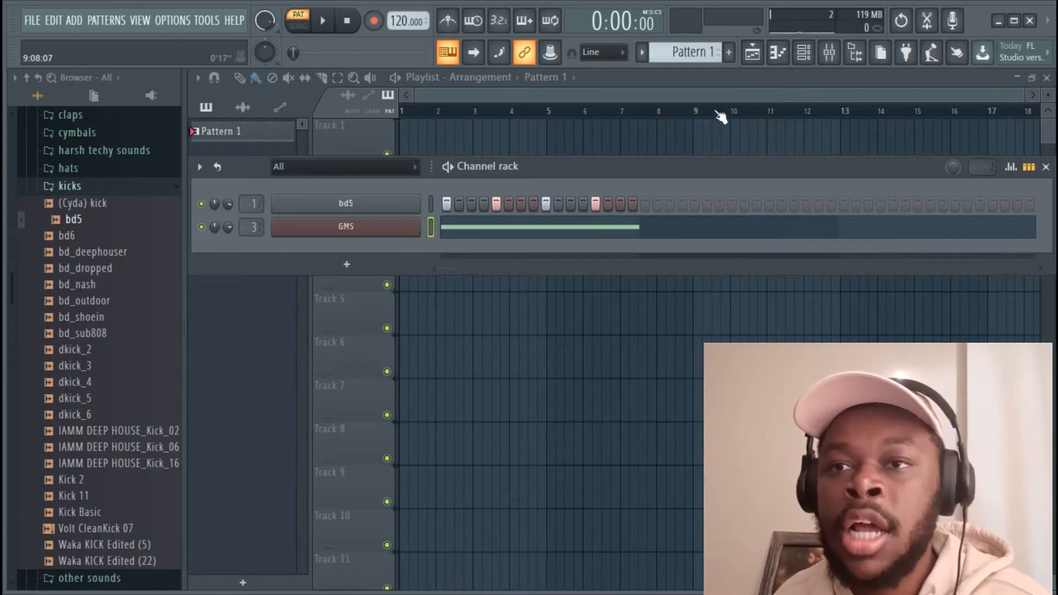
# Open the Mixer from the toolbar, with the bd5 kick on insert 1
pyautogui.click(829, 52)
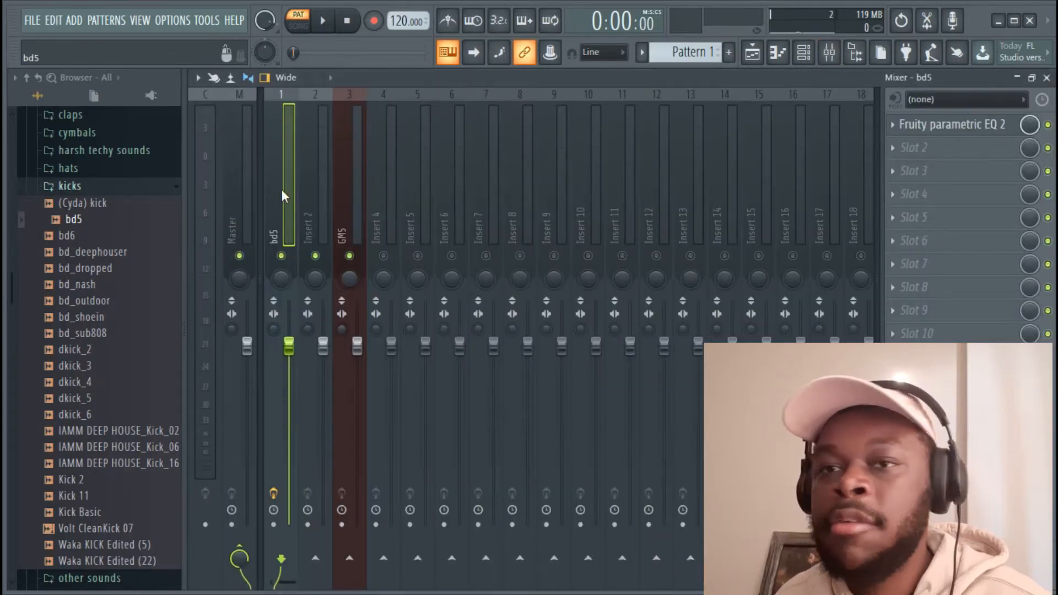
# Load Fruity parametric EQ 2 into the GMS insert's first effect slot
pyautogui.click(338, 218)
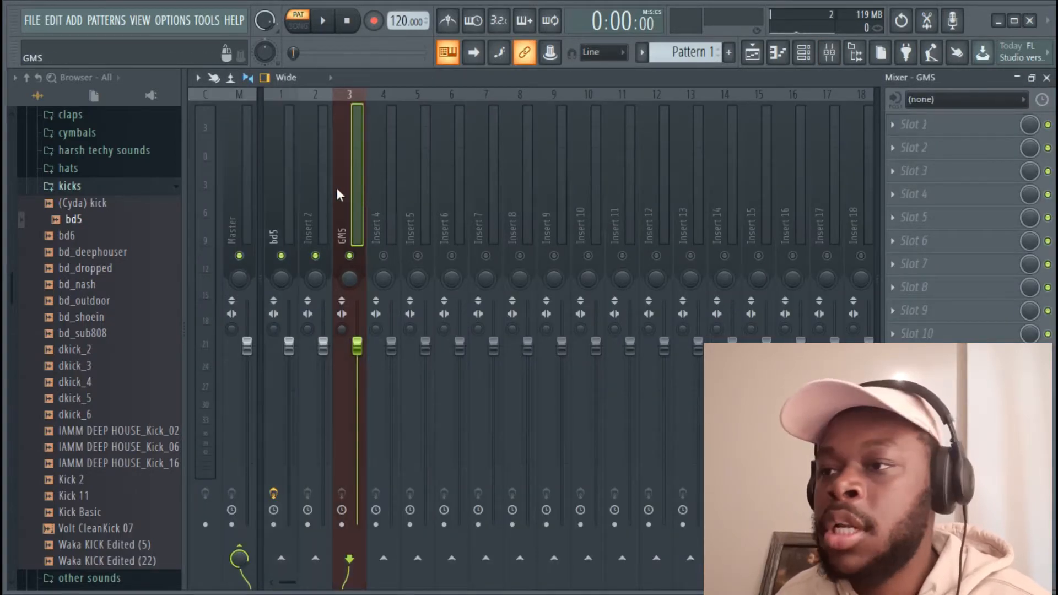
pyautogui.click(949, 126)
pyautogui.click(742, 80)
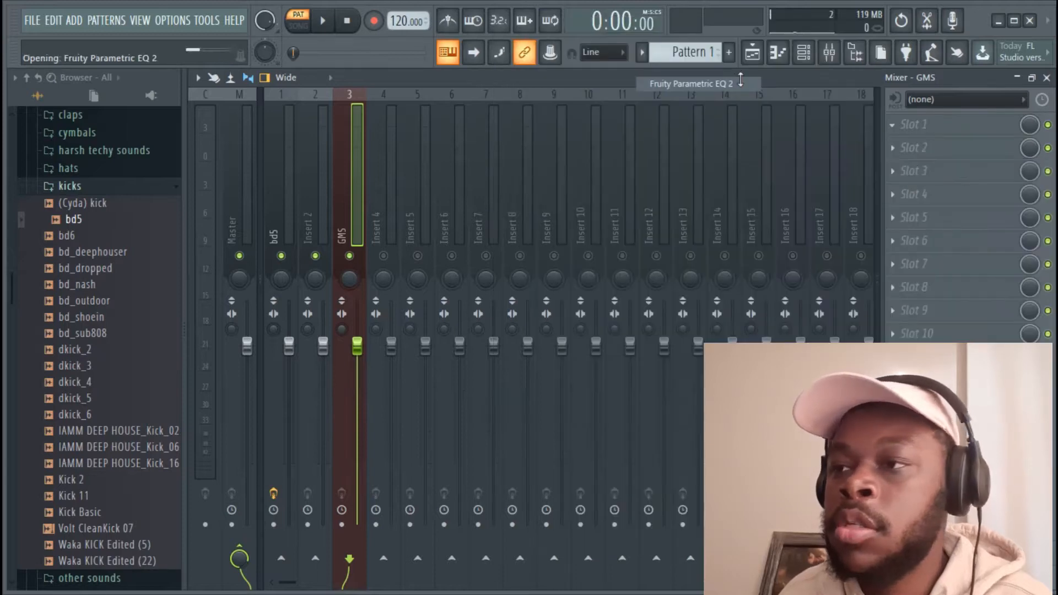
# Open the bd5 insert's Fruity parametric EQ 2 maximized
pyautogui.click(279, 124)
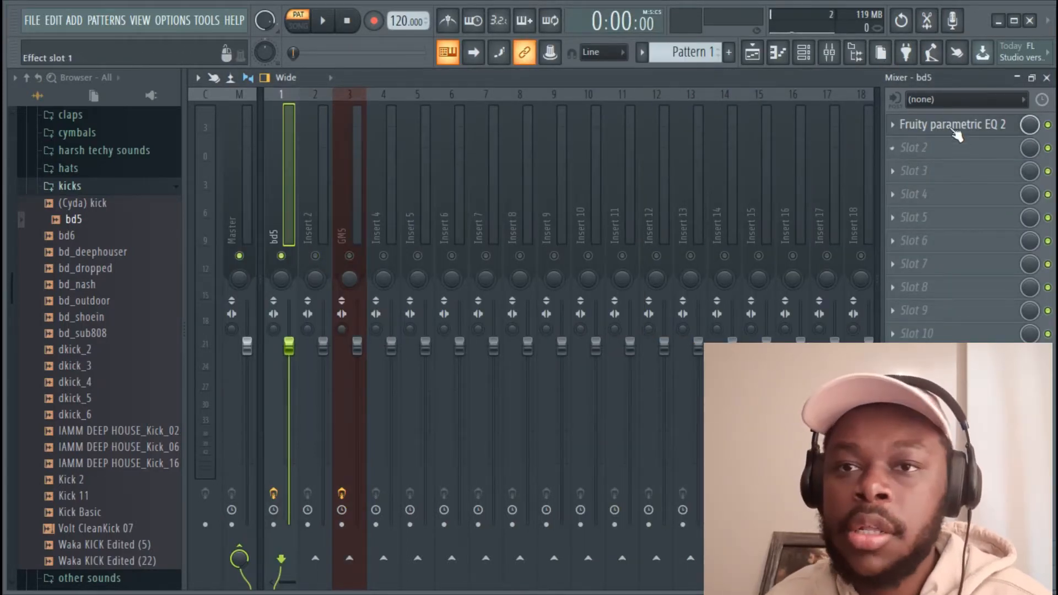
pyautogui.click(945, 132)
pyautogui.click(908, 176)
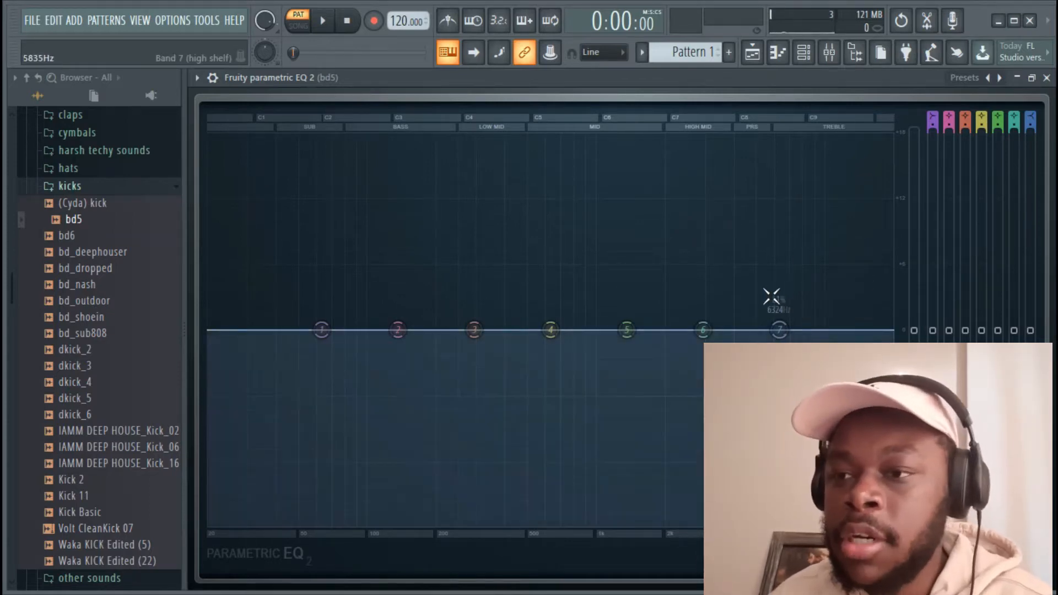
# Play and stop the beat to view the kick's spectrum, then close the bd5 EQ
pyautogui.press('space')
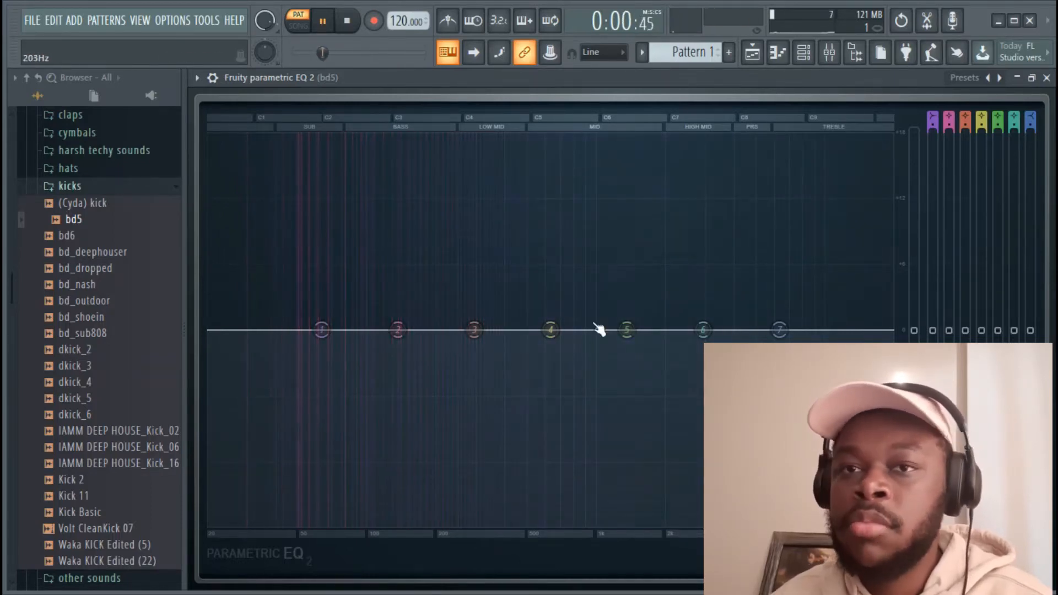
pyautogui.press('space')
pyautogui.click(1047, 78)
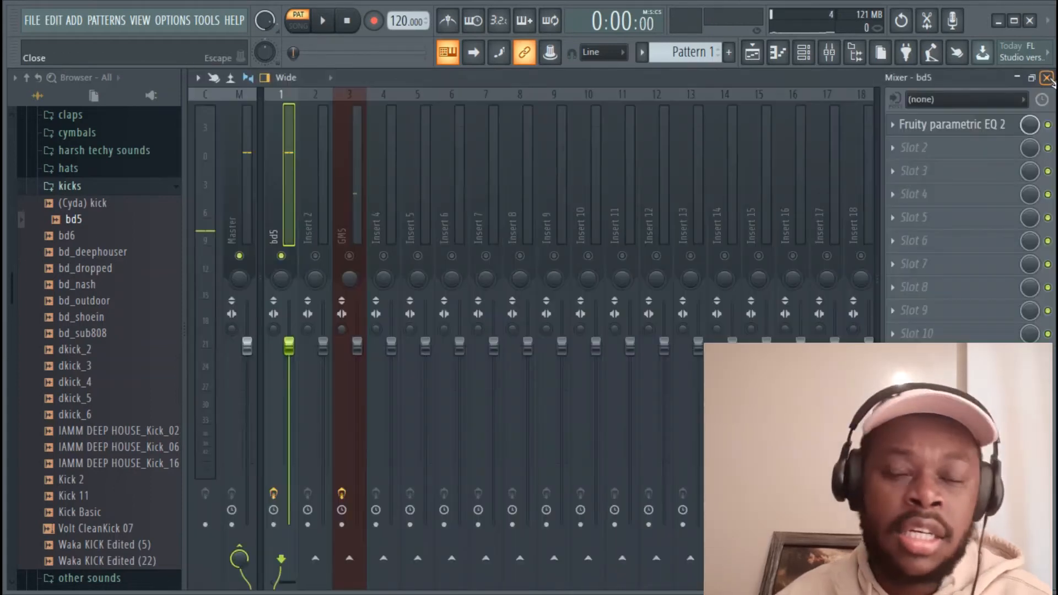
# Open GMS's Fruity parametric EQ 2 maximized, play the beat to view its spectrum, then close it
pyautogui.click(343, 194)
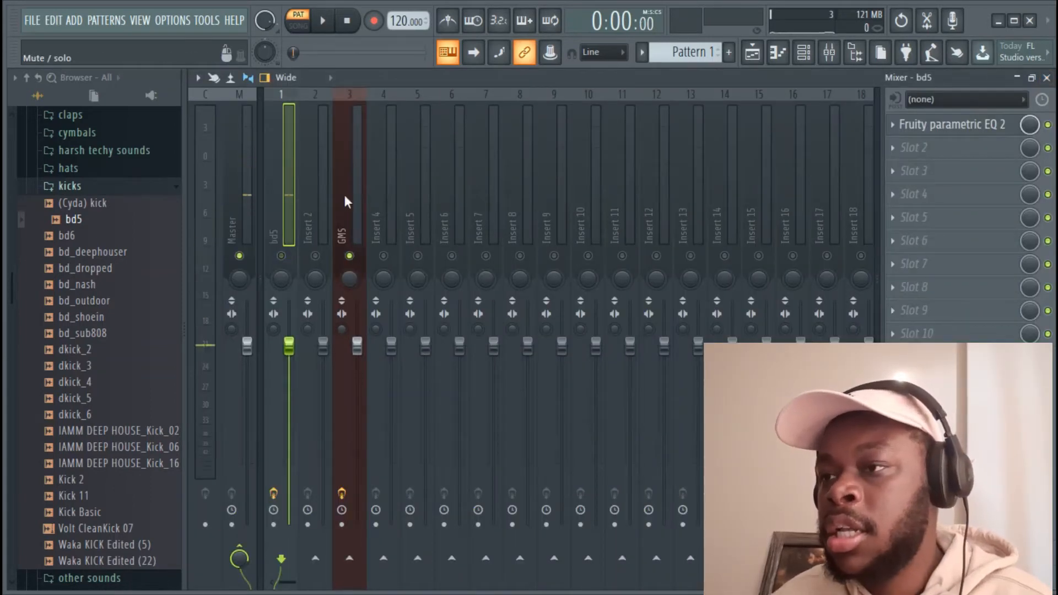
pyautogui.click(990, 124)
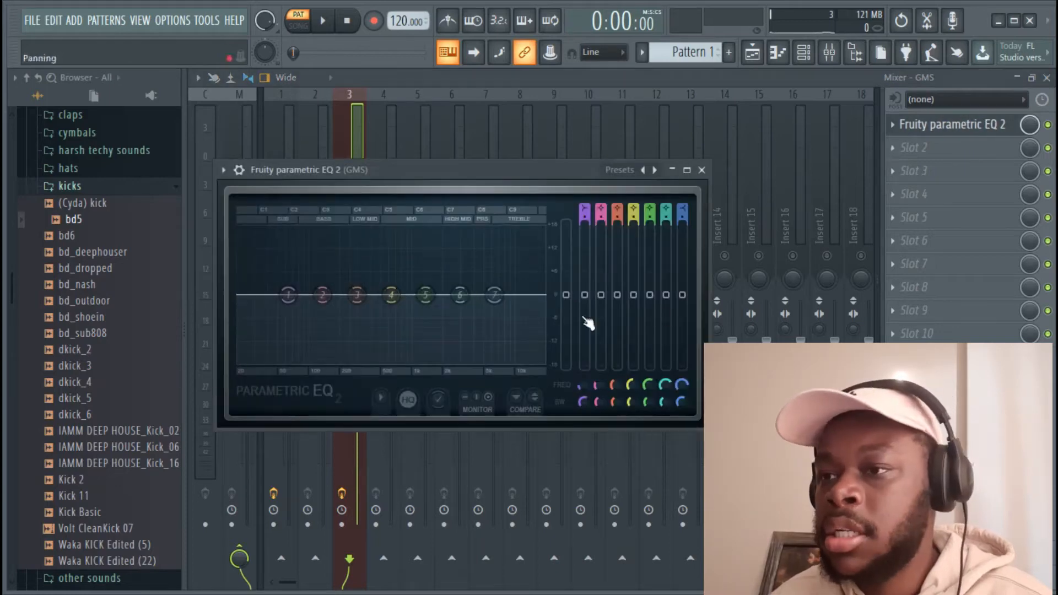
pyautogui.click(687, 170)
pyautogui.press('space')
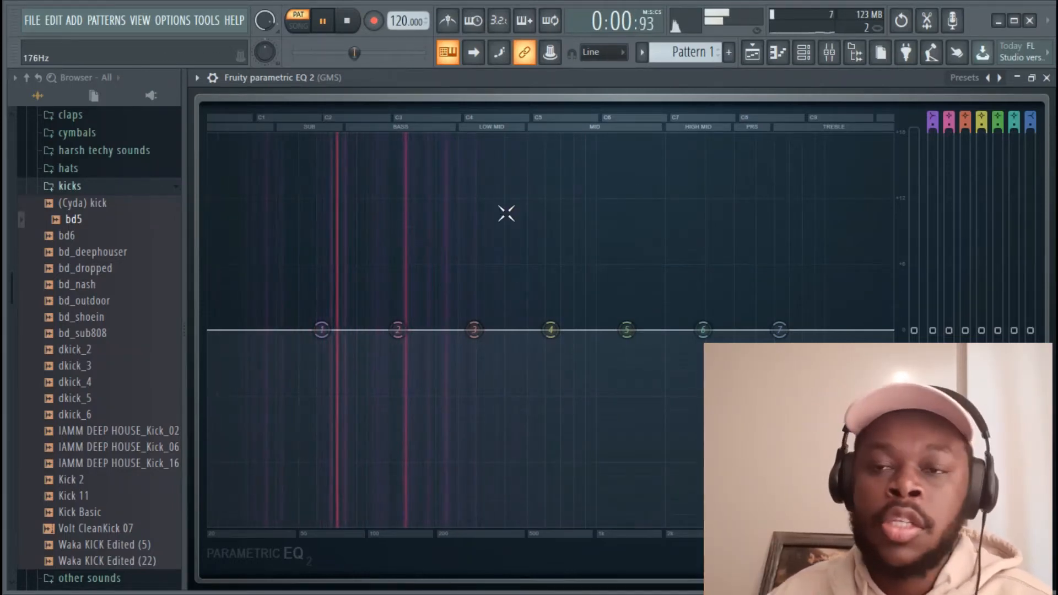
pyautogui.press('space')
pyautogui.click(1046, 77)
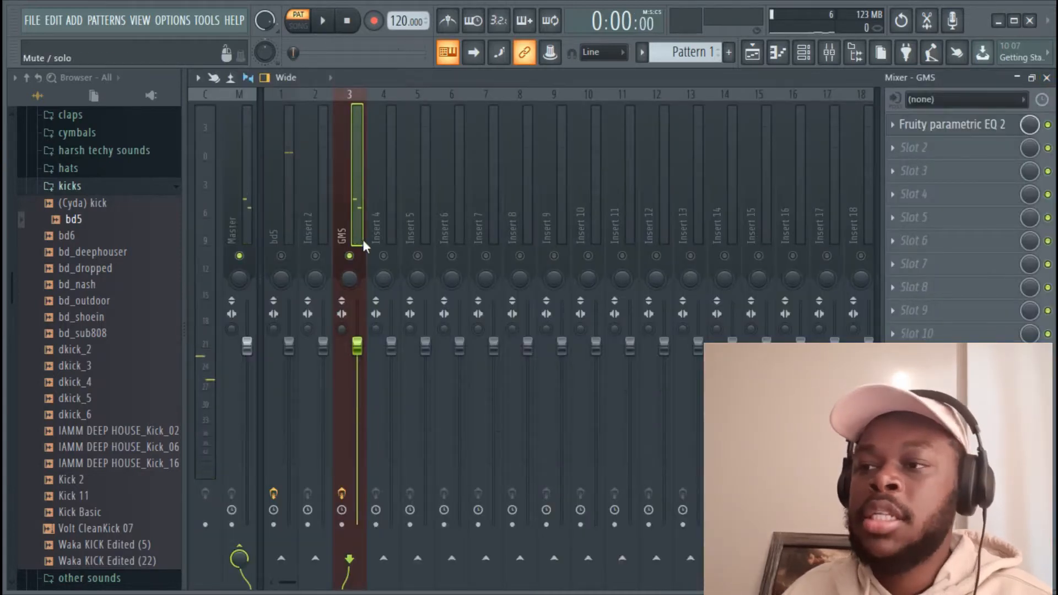
# Unsolo bd5, then select Insert 2 and the bd5 insert
pyautogui.rightClick(285, 255)
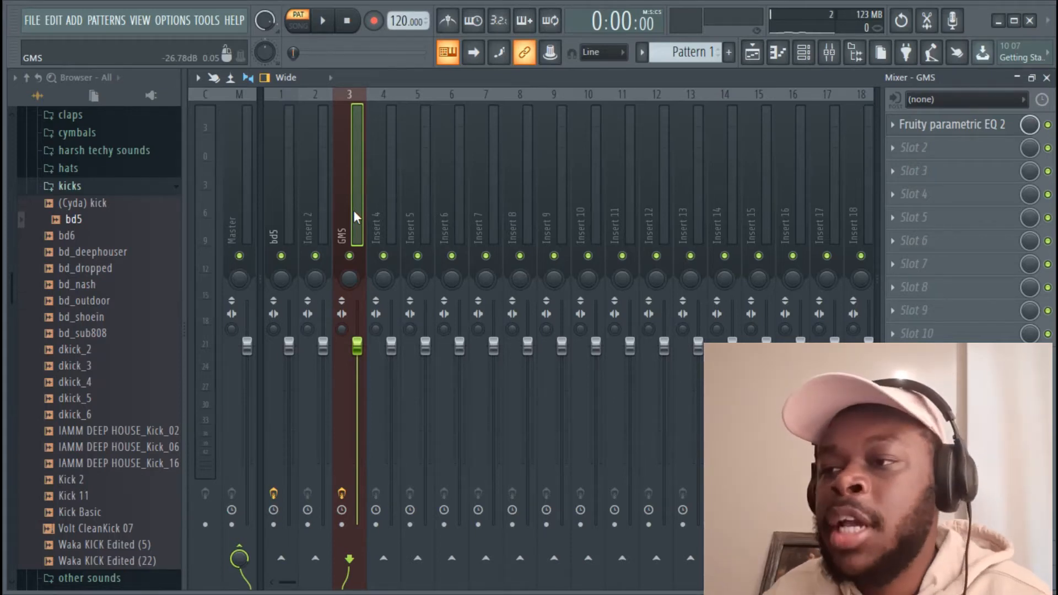
pyautogui.click(314, 196)
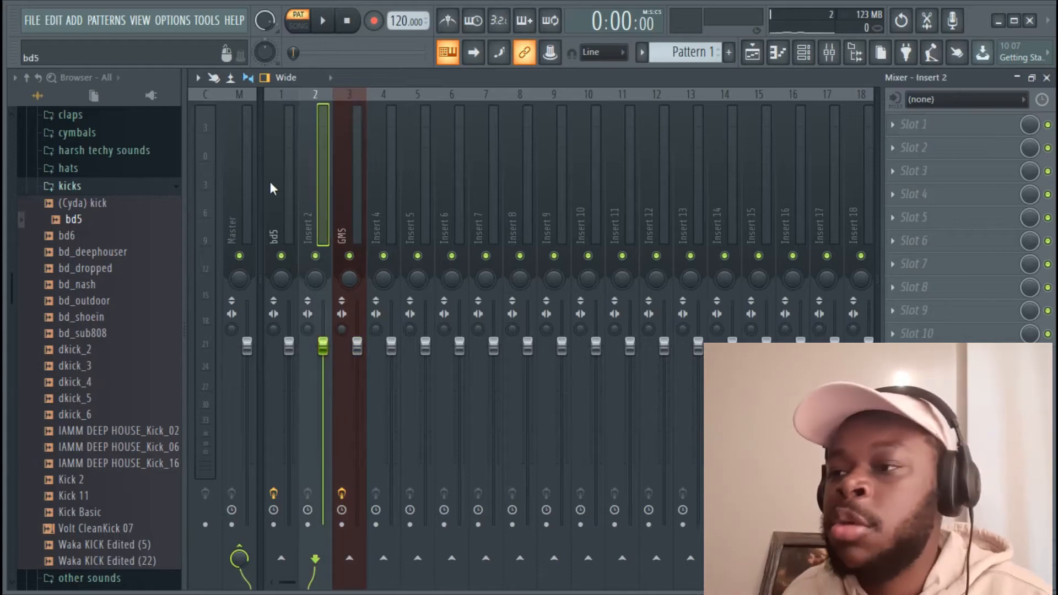
pyautogui.click(270, 189)
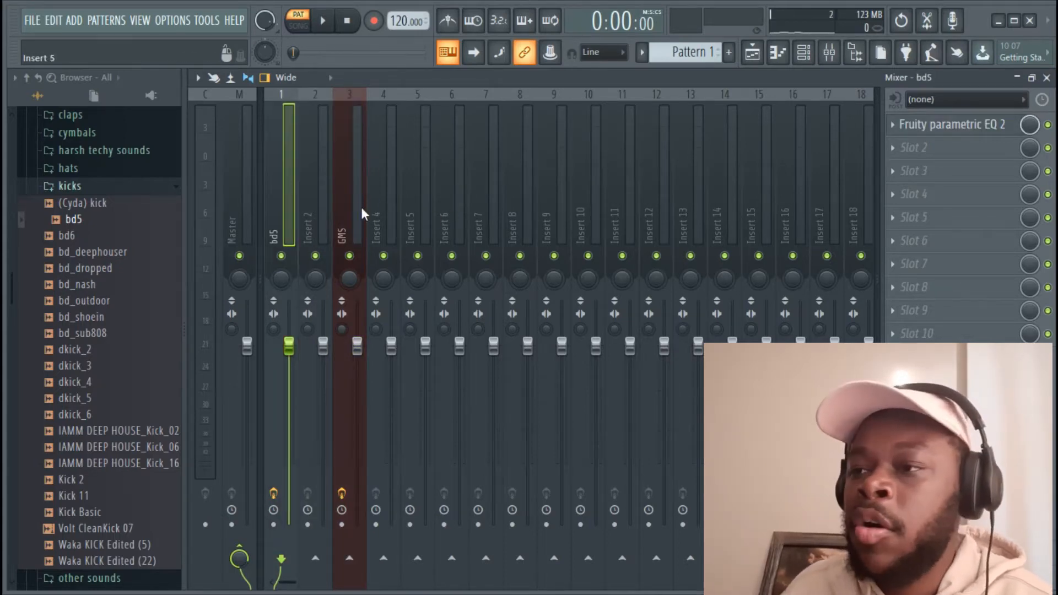
pyautogui.click(990, 125)
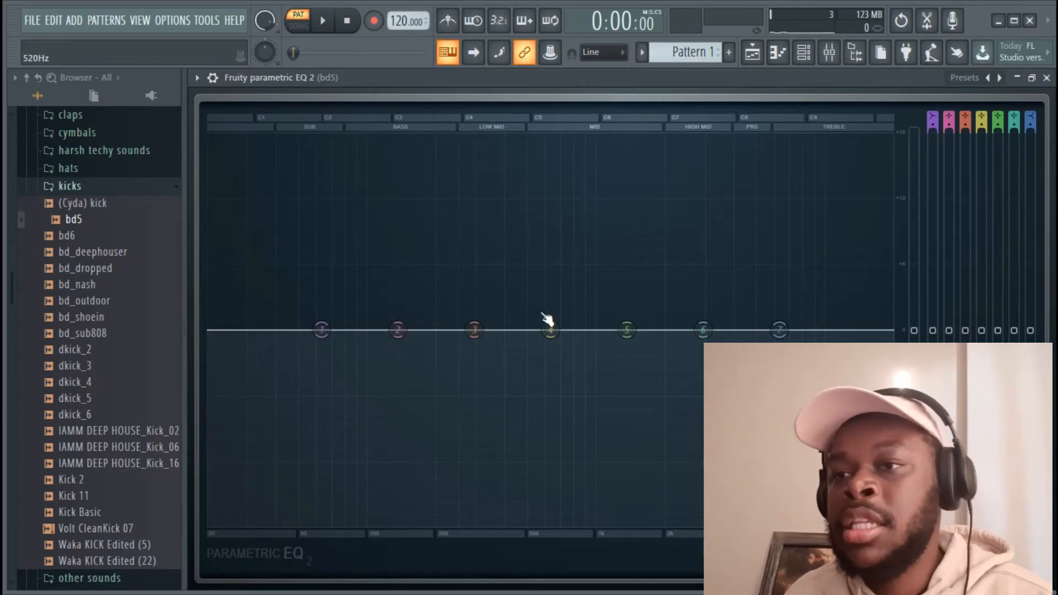
pyautogui.click(1047, 79)
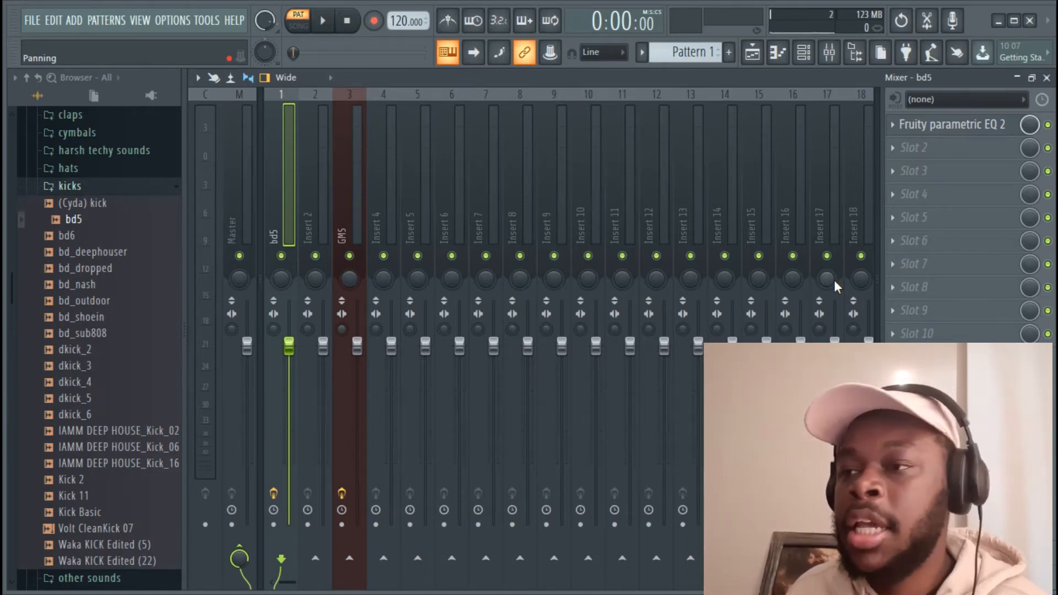
# Load Fruity Limiter from Dynamics into GMS's second effect slot and move its window aside
pyautogui.click(352, 203)
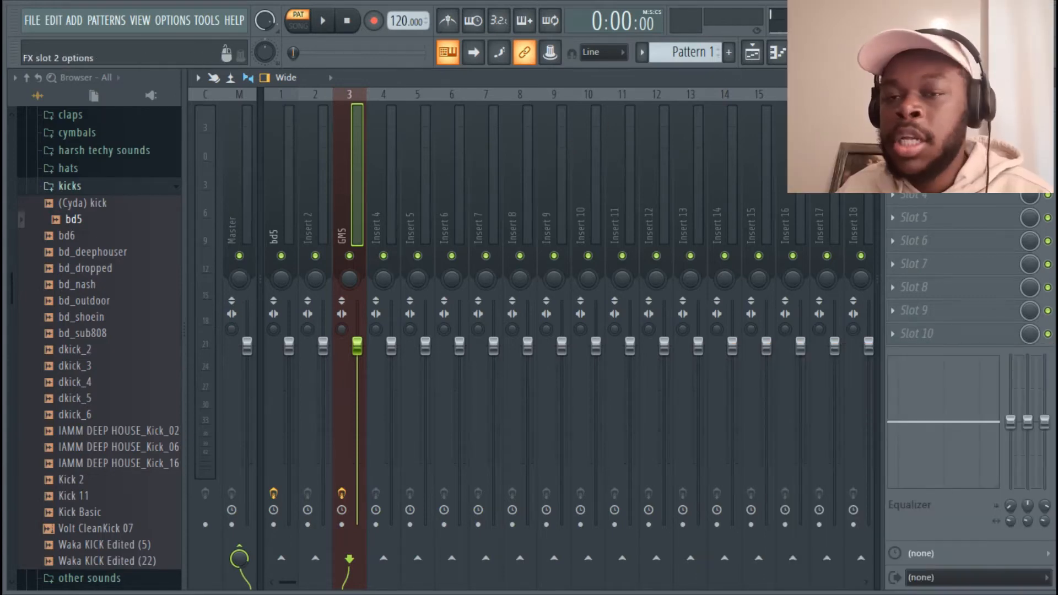
pyautogui.click(892, 147)
pyautogui.moveTo(909, 168)
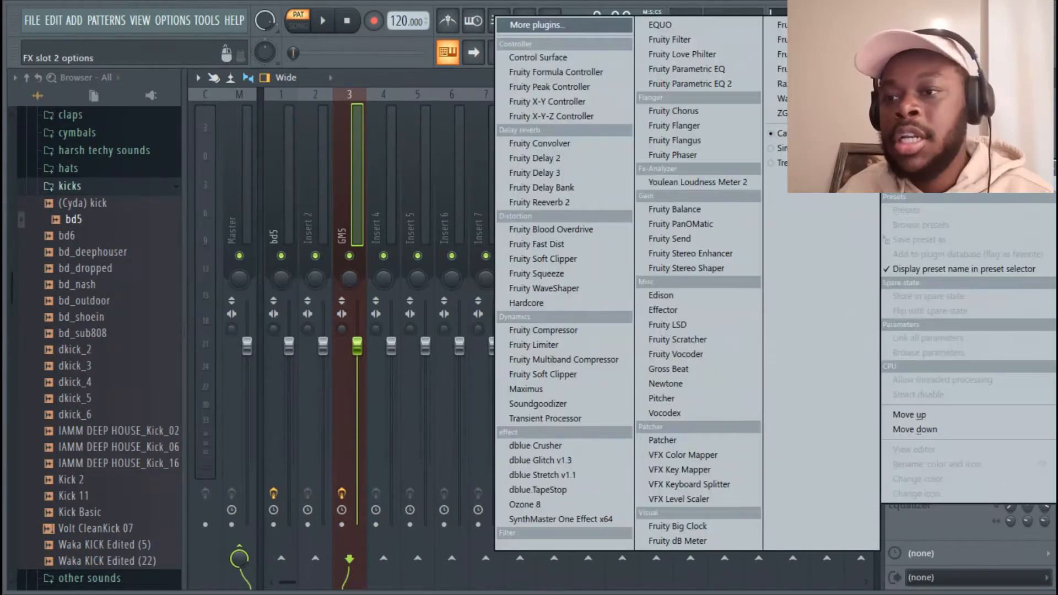
pyautogui.click(587, 345)
pyautogui.moveTo(503, 163); pyautogui.dragTo(693, 173)
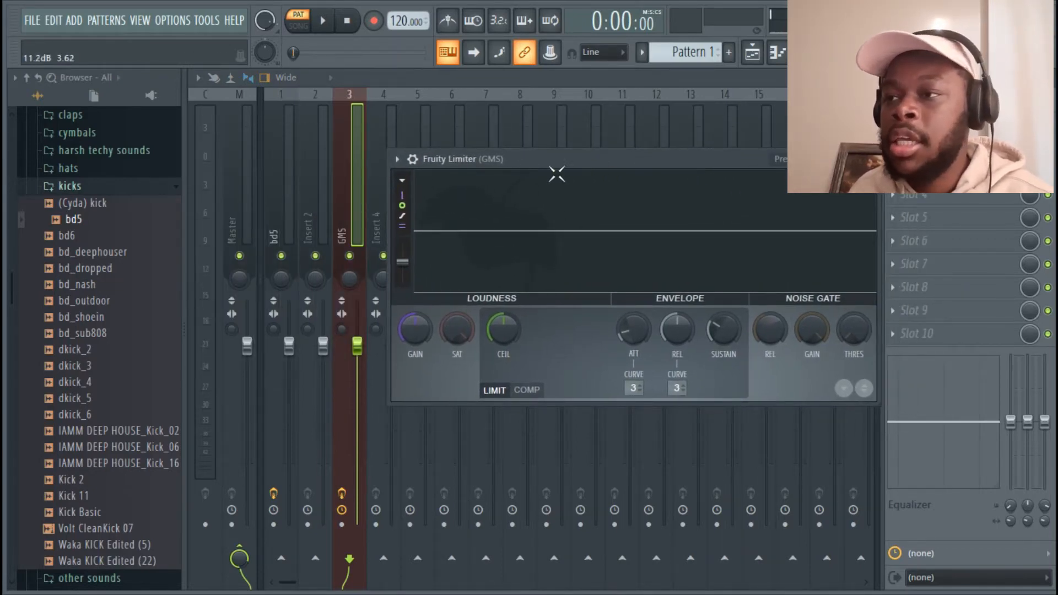
pyautogui.click(360, 149)
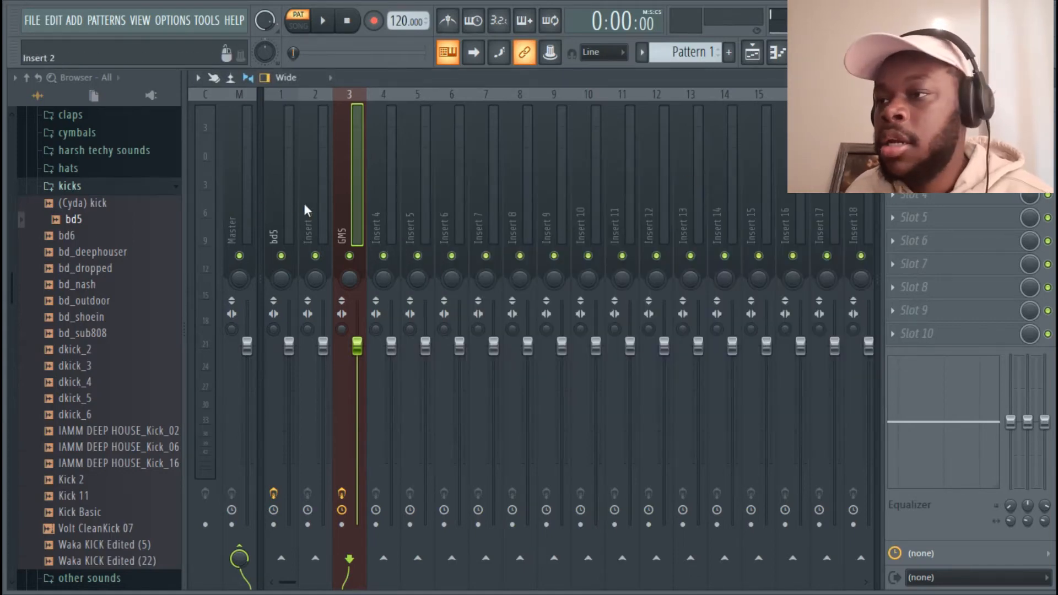
# Send bd5 to the GMS insert at 0% level, then open GMS's Fruity Limiter
pyautogui.click(283, 199)
pyautogui.click(350, 560)
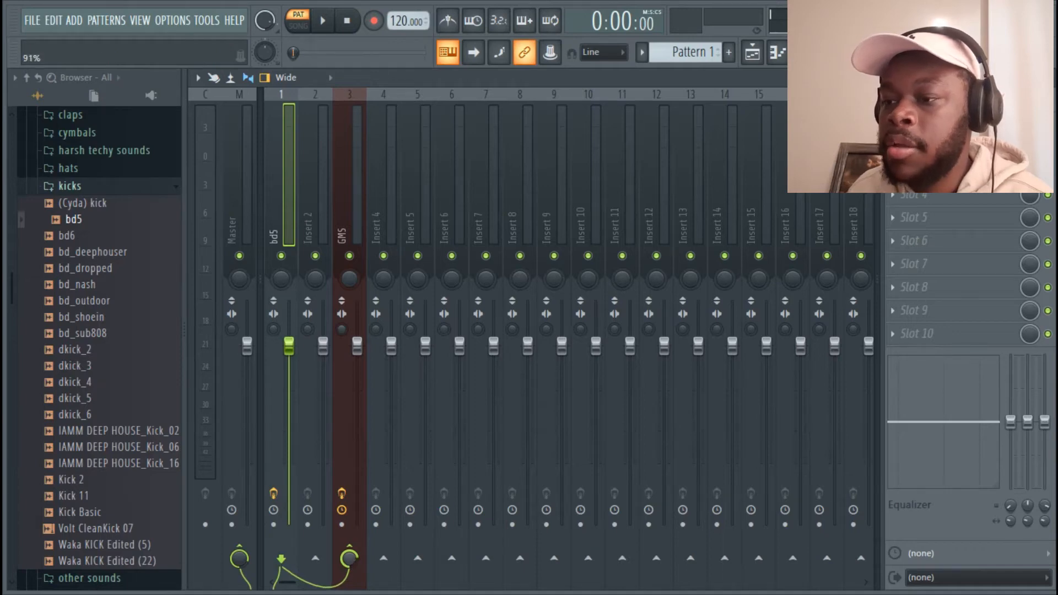
pyautogui.moveTo(349, 559); pyautogui.dragTo(350, 590)
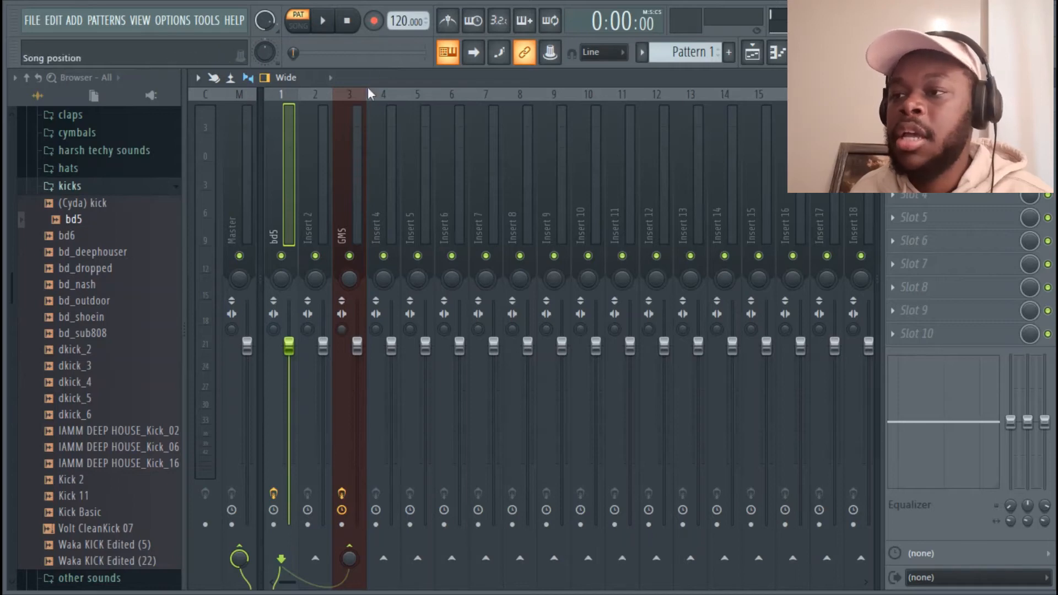
pyautogui.click(344, 176)
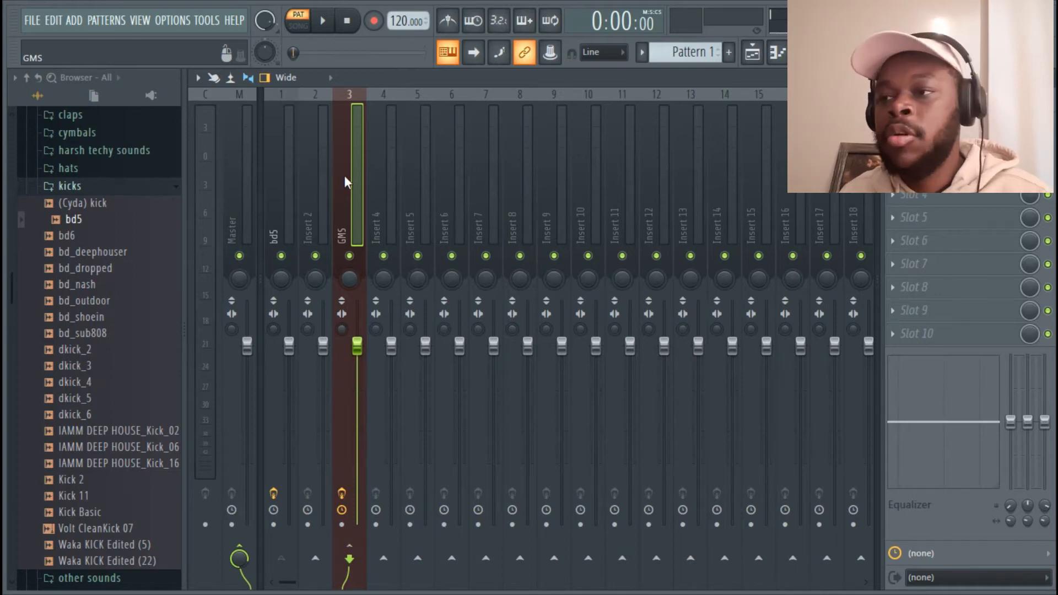
pyautogui.click(936, 125)
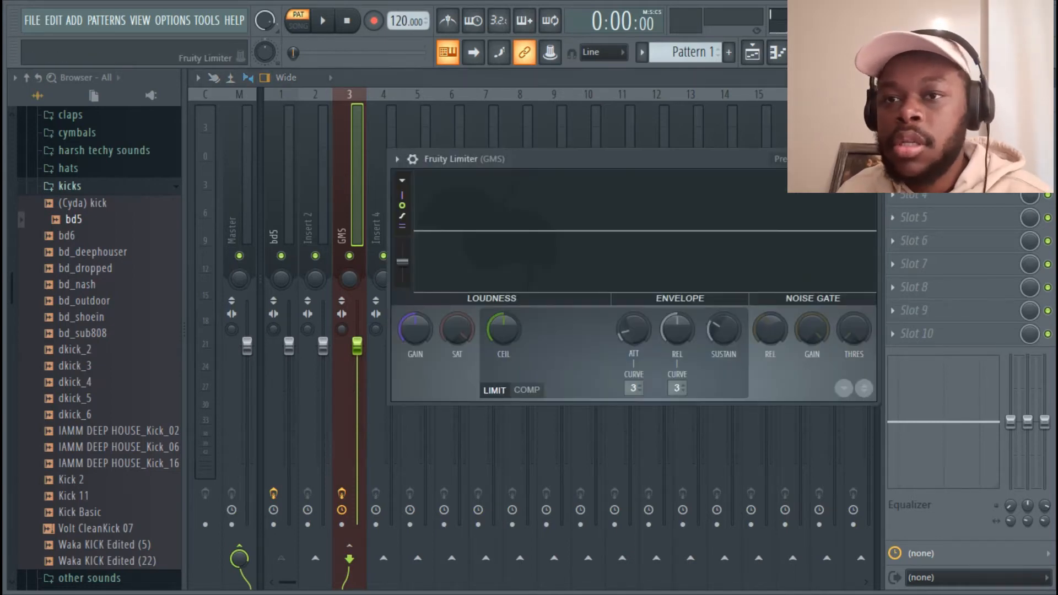
# Switch GMS's Fruity Limiter to compressor mode with bd5 as the sidechain source
pyautogui.click(856, 159)
pyautogui.press('space')
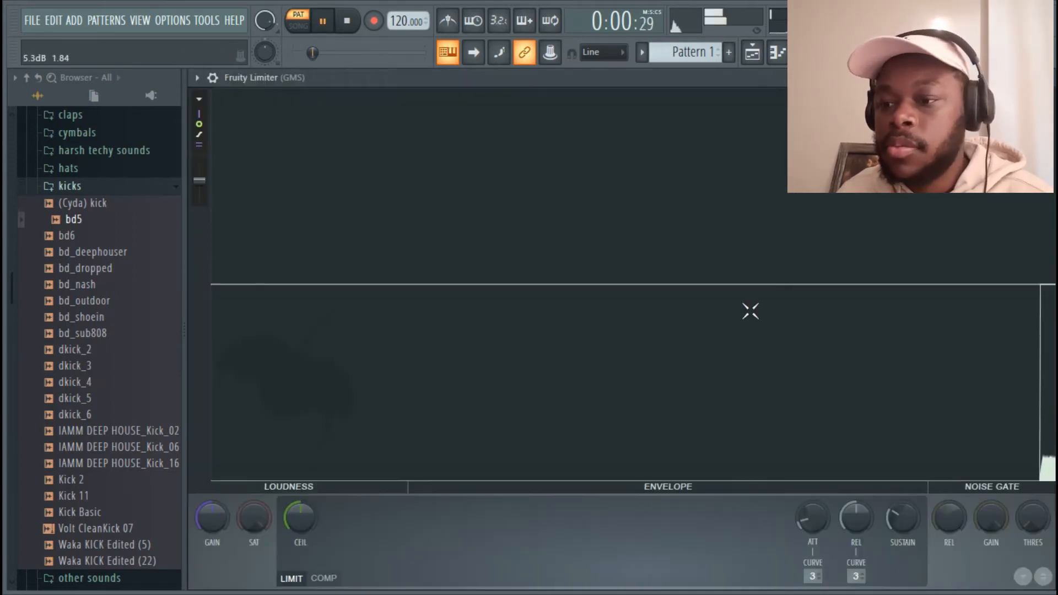
pyautogui.click(326, 580)
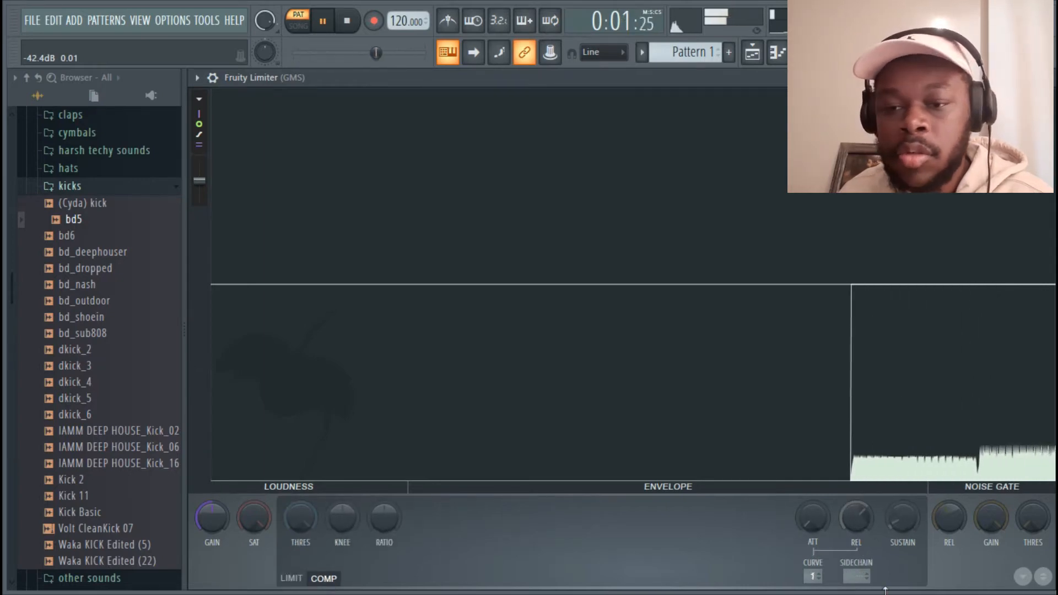
pyautogui.click(852, 575)
pyautogui.click(870, 541)
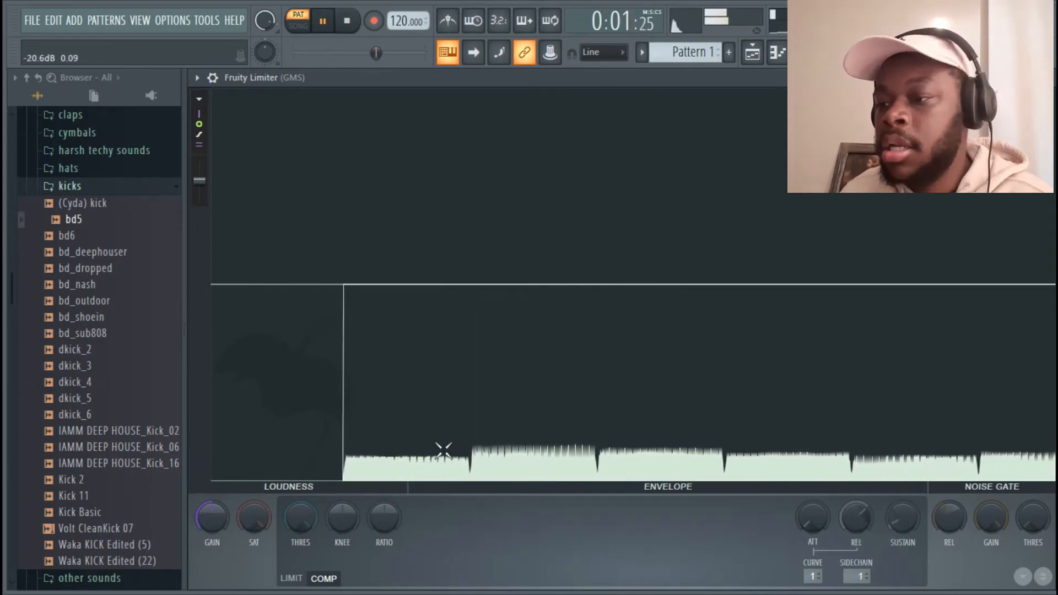
# Pull the compression threshold down to its minimum, raising knee and ratio to about 1.7:1
pyautogui.moveTo(302, 510); pyautogui.dragTo(386, 511)
pyautogui.moveTo(290, 532); pyautogui.dragTo(290, 553)
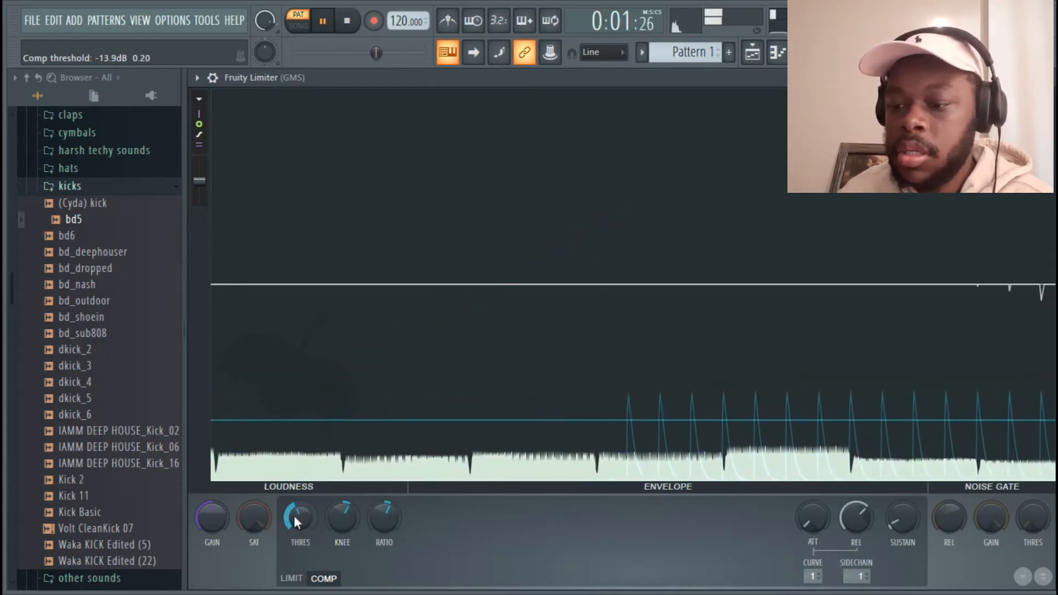
pyautogui.press('XF86AudioLowerVolume')
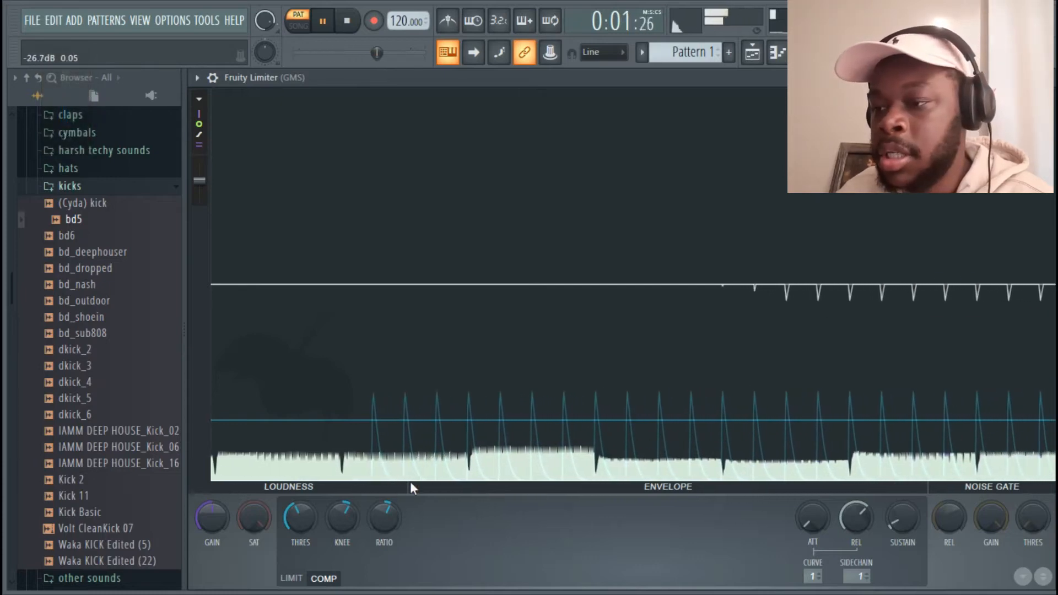
pyautogui.moveTo(384, 524); pyautogui.dragTo(383, 513)
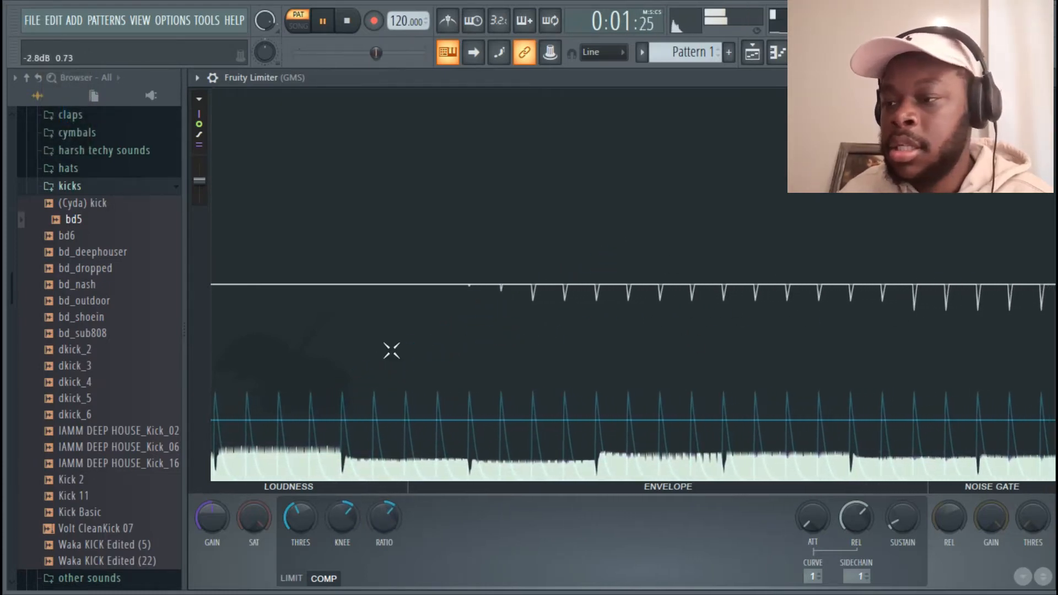
pyautogui.moveTo(300, 516); pyautogui.dragTo(337, 512)
pyautogui.moveTo(384, 519); pyautogui.dragTo(383, 518)
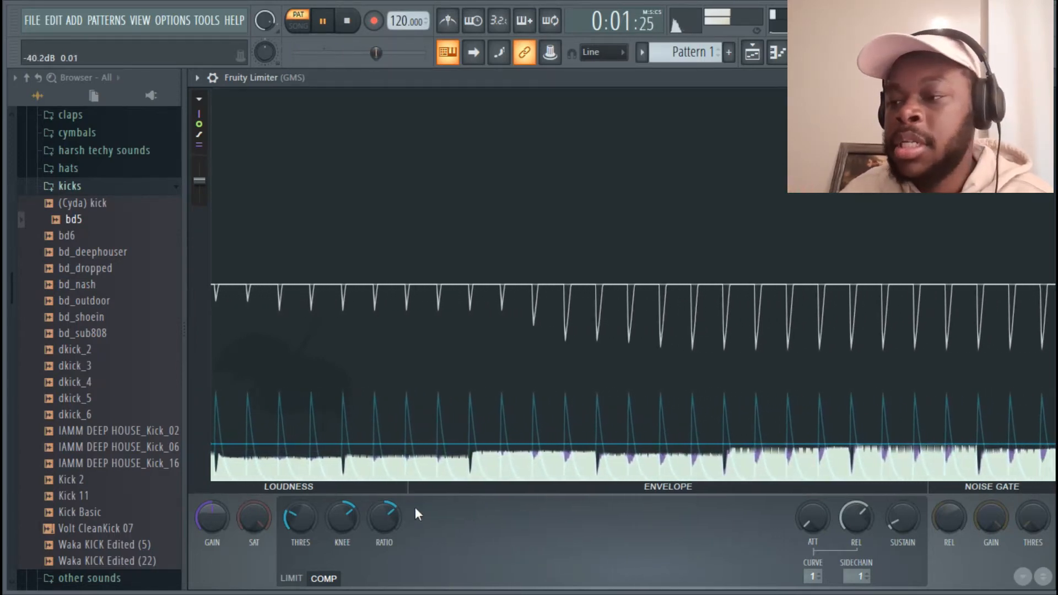
pyautogui.moveTo(318, 515); pyautogui.dragTo(381, 519)
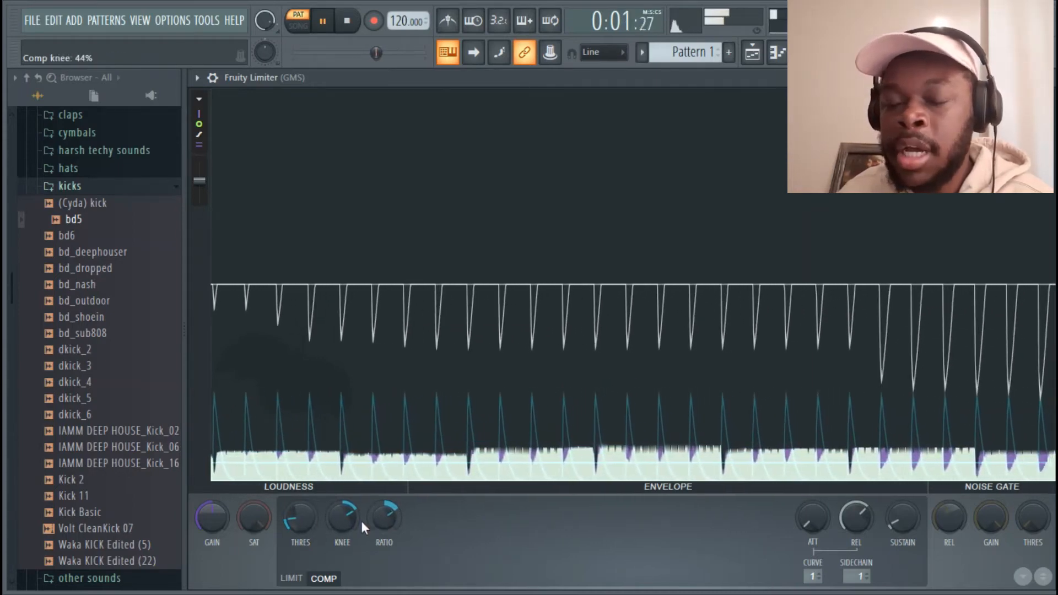
pyautogui.moveTo(293, 521); pyautogui.dragTo(302, 535)
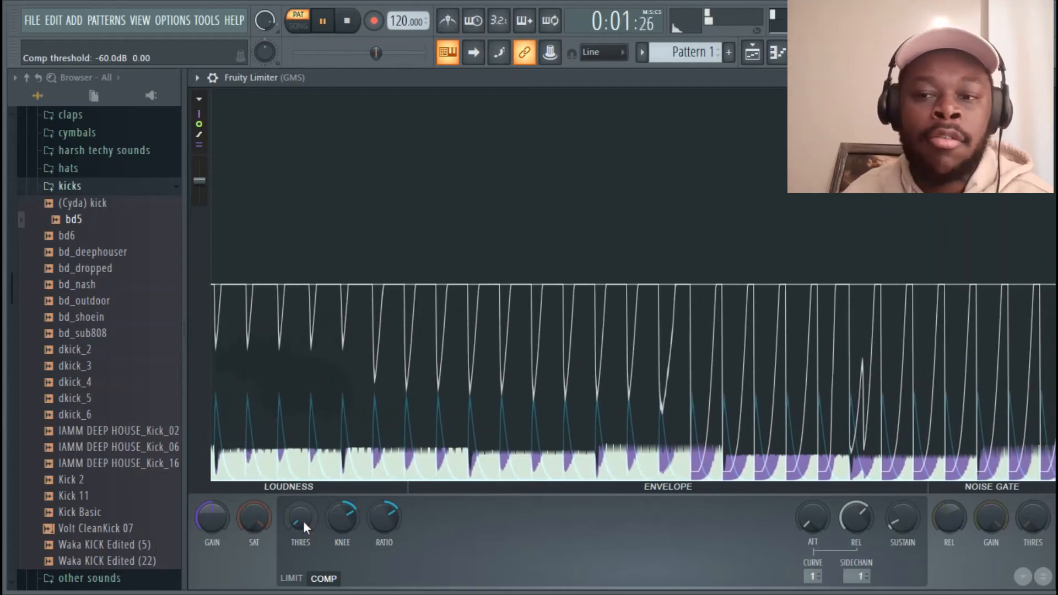
# Replay the beat and nudge the threshold back up to about -48 dB to hear the ducking
pyautogui.press('space')
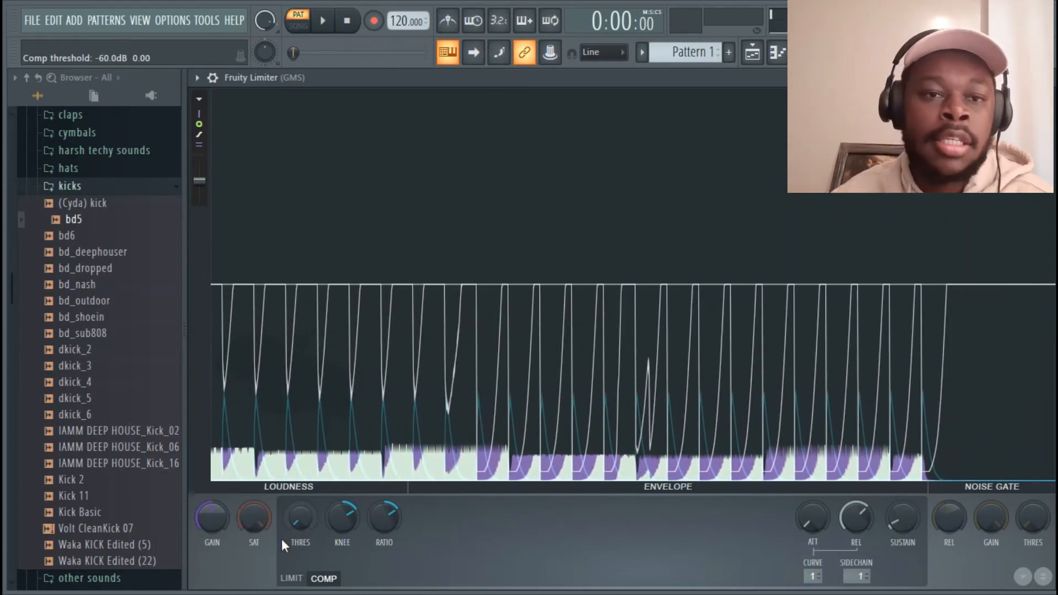
pyautogui.press('space')
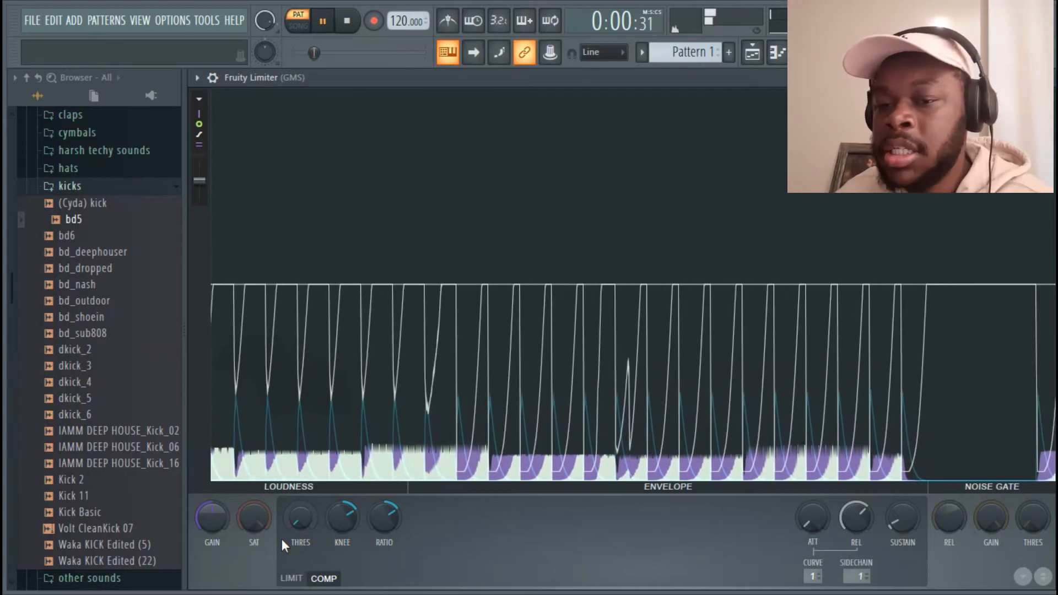
pyautogui.moveTo(301, 517); pyautogui.dragTo(292, 514)
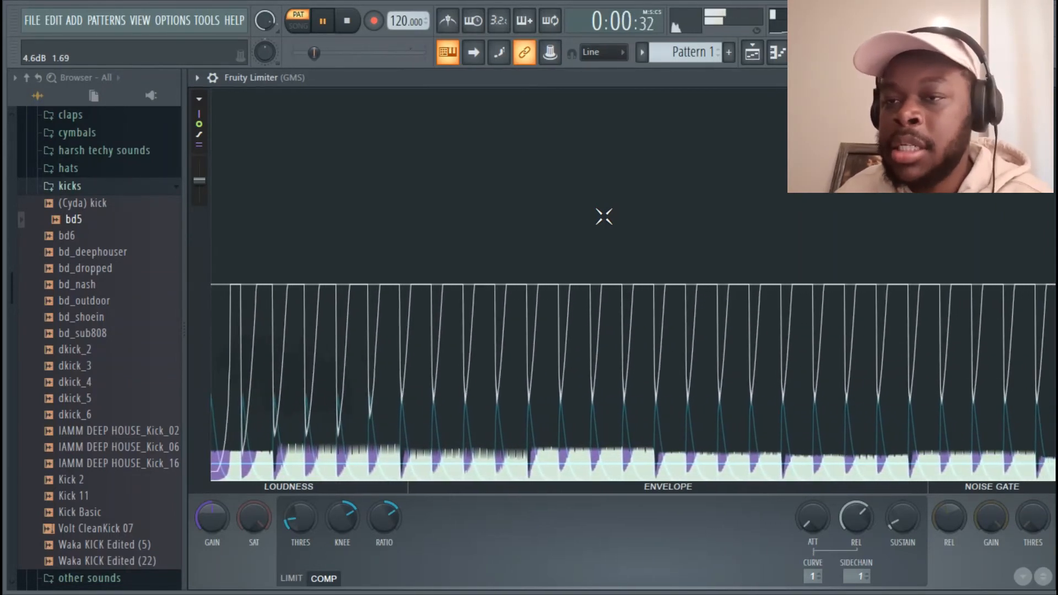
pyautogui.press('space')
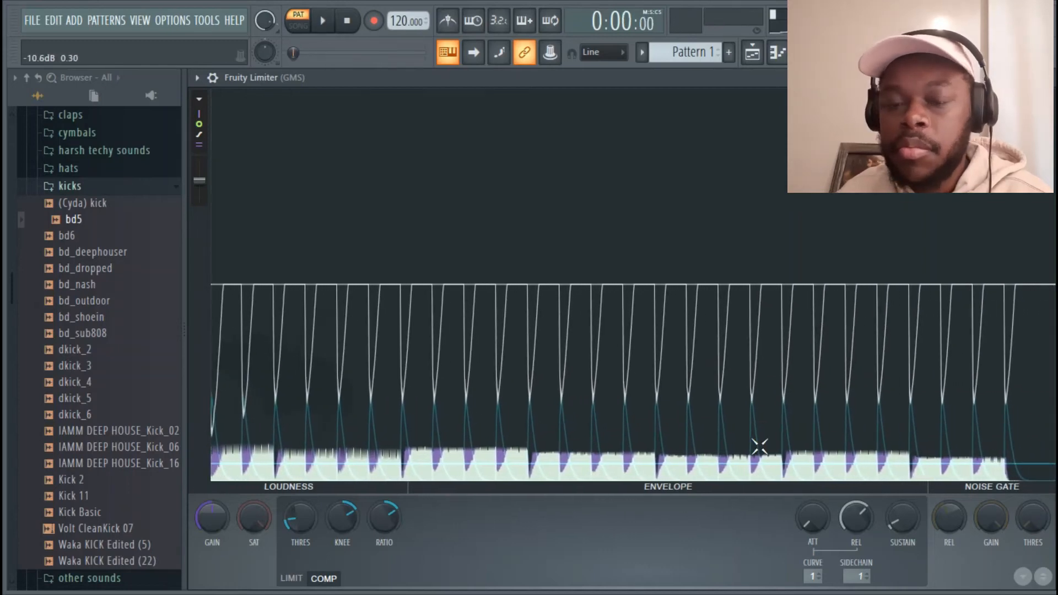
# Return to the mixer and look over the bd5 and GMS insert effect chains
pyautogui.click(802, 55)
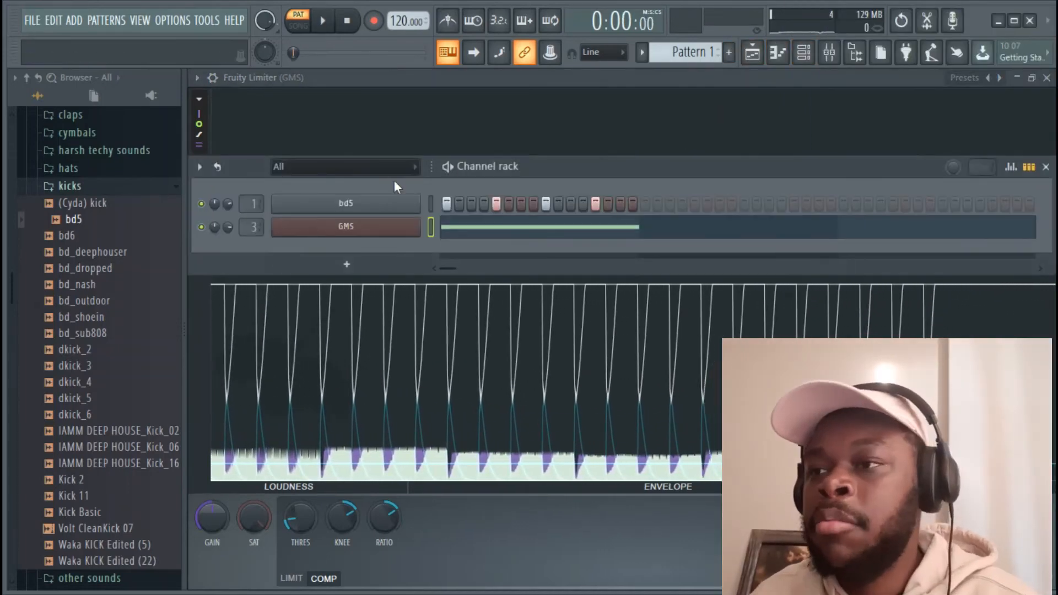
pyautogui.click(829, 52)
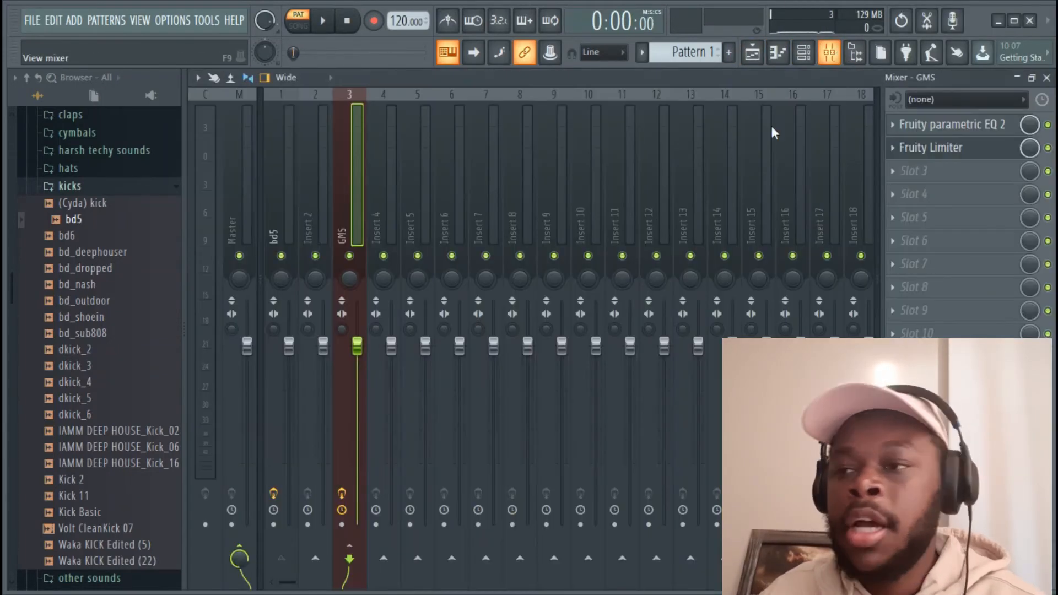
pyautogui.click(270, 132)
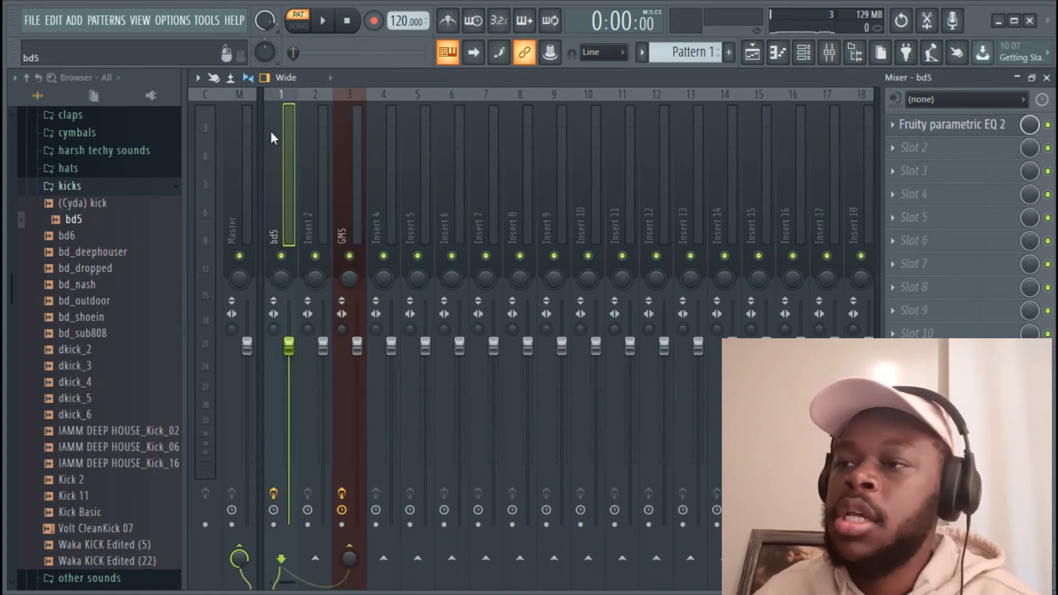
pyautogui.click(351, 143)
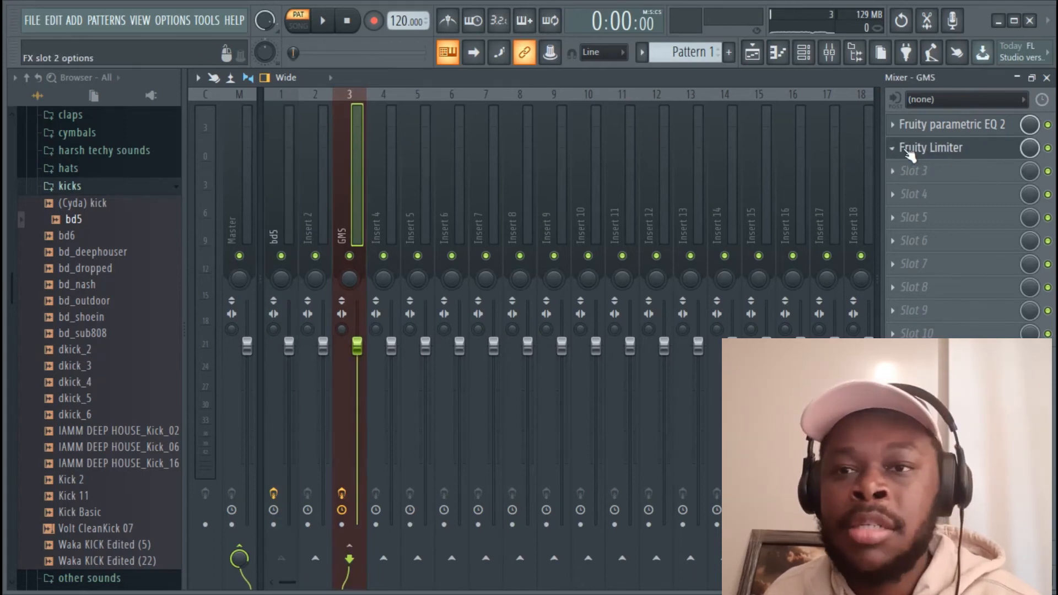
# Drop GMS's limiter threshold to -60 dB during playback, then close the limiter
pyautogui.click(926, 148)
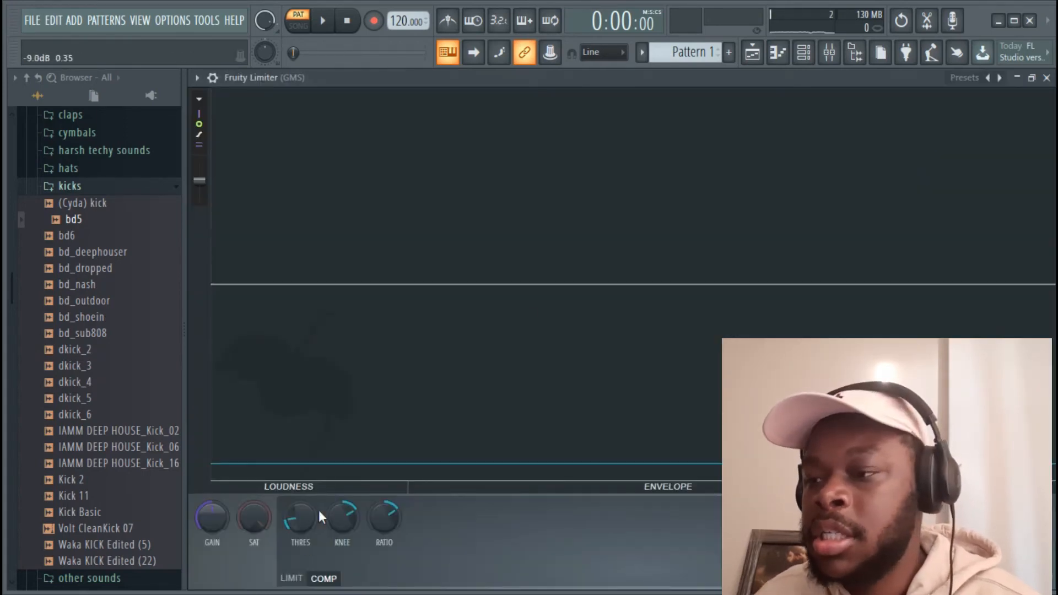
pyautogui.press('space')
pyautogui.moveTo(303, 527)
pyautogui.mouseDown()
pyautogui.moveTo(303, 573)
pyautogui.moveTo(306, 511)
pyautogui.mouseUp()
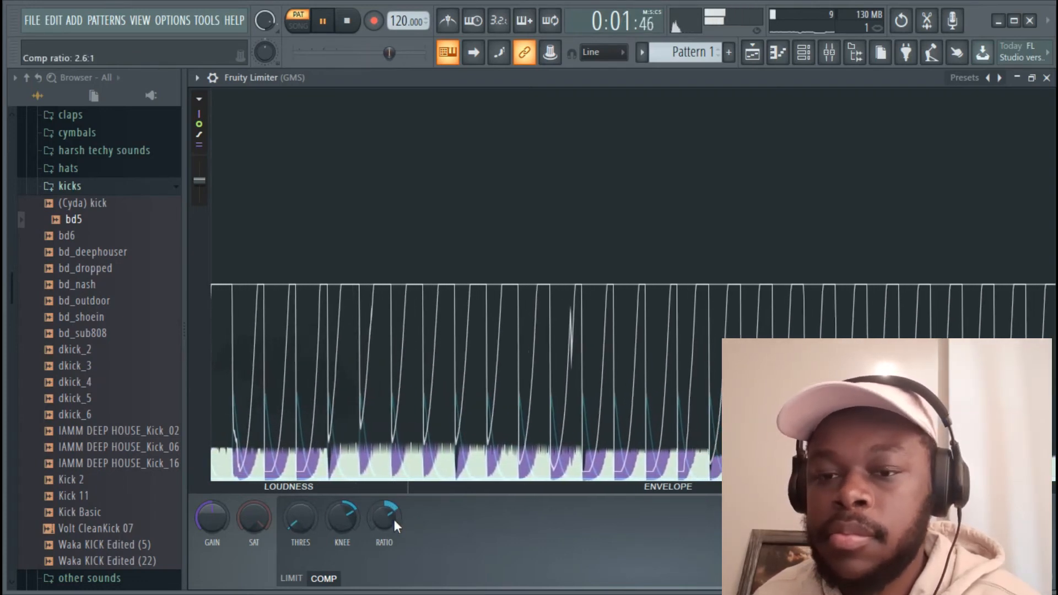
pyautogui.click(1046, 78)
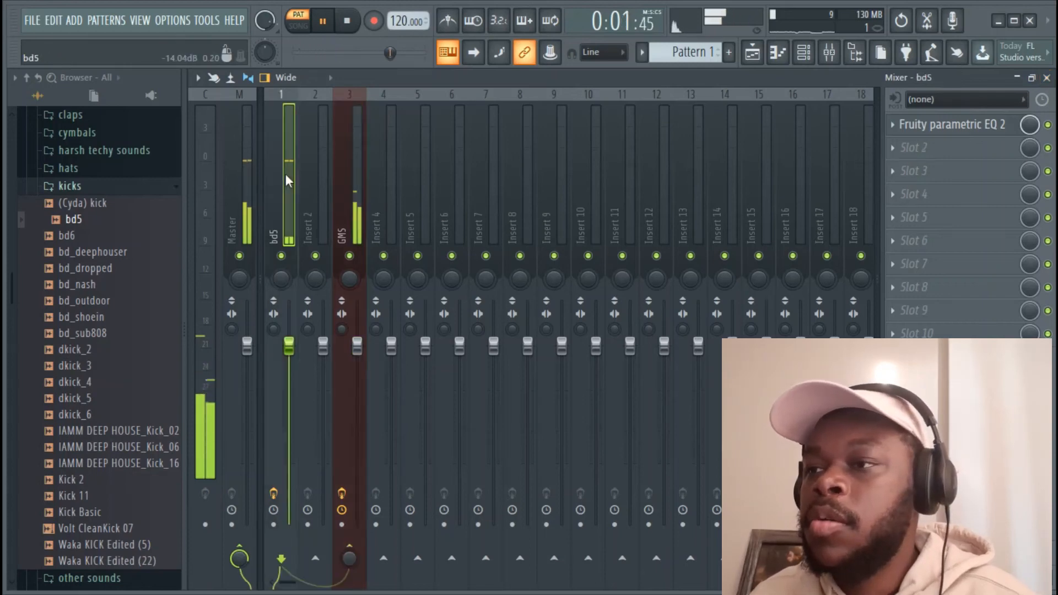
# Stop playback and select insert 3 (GMS) to show its effect slots
pyautogui.press('space')
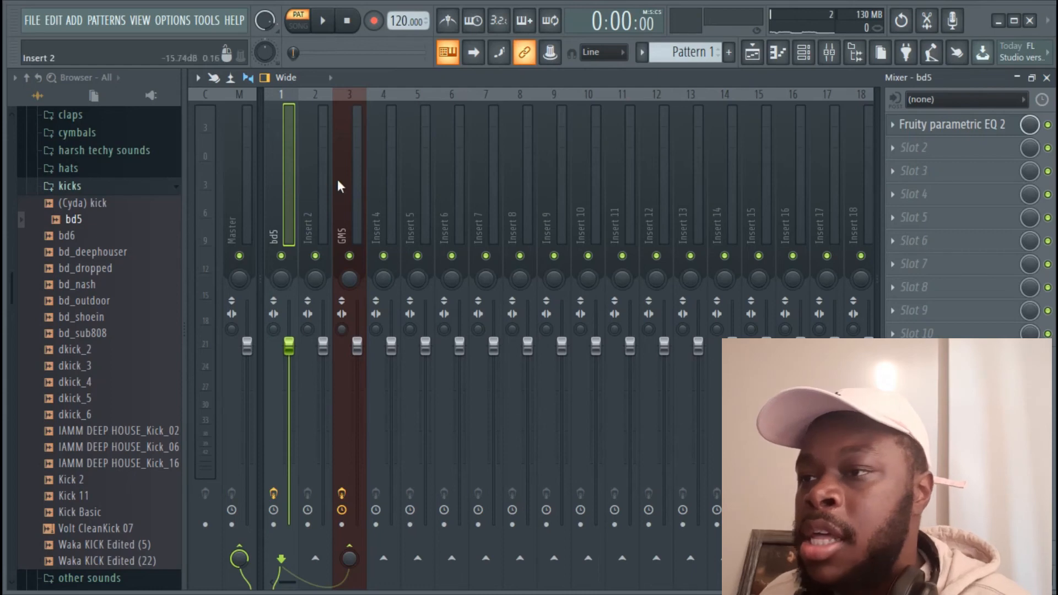
pyautogui.click(355, 175)
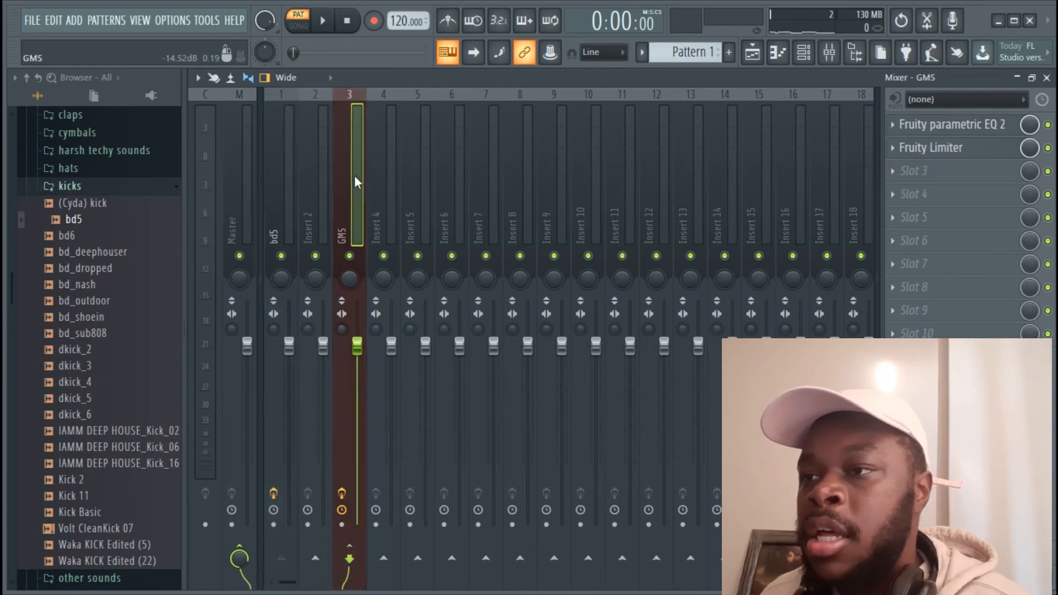
# Load Gross Beat into GMS slot 3 and apply its Sidechain volume preset
pyautogui.click(946, 170)
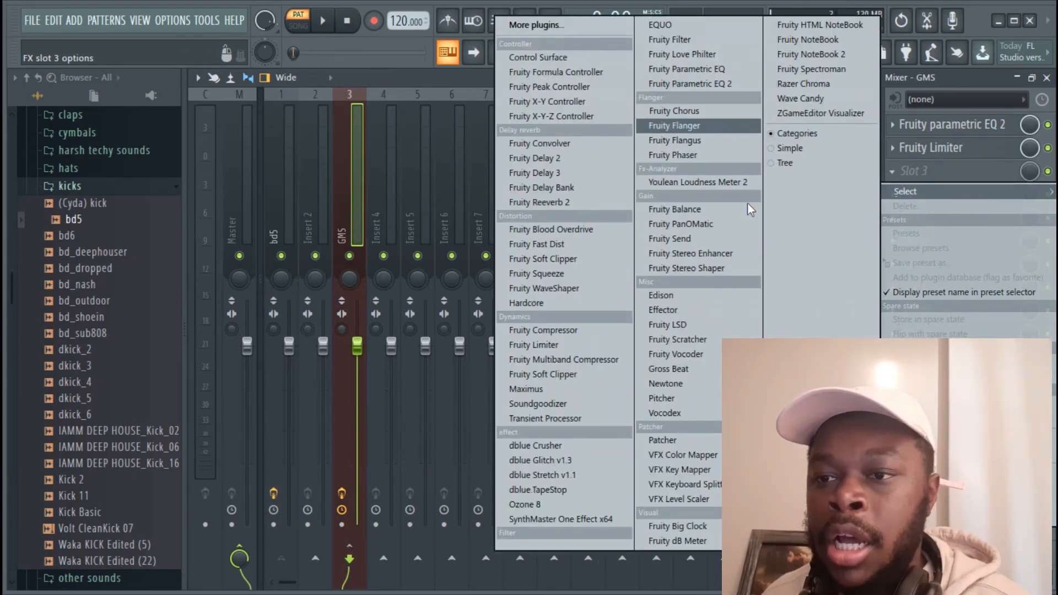
pyautogui.click(685, 367)
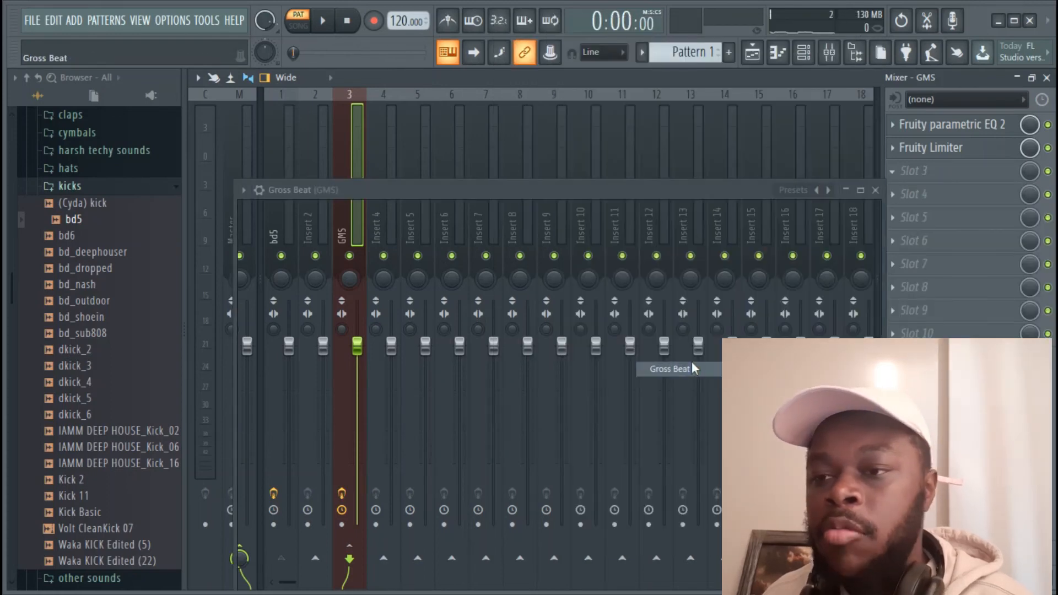
pyautogui.moveTo(519, 185); pyautogui.dragTo(521, 104)
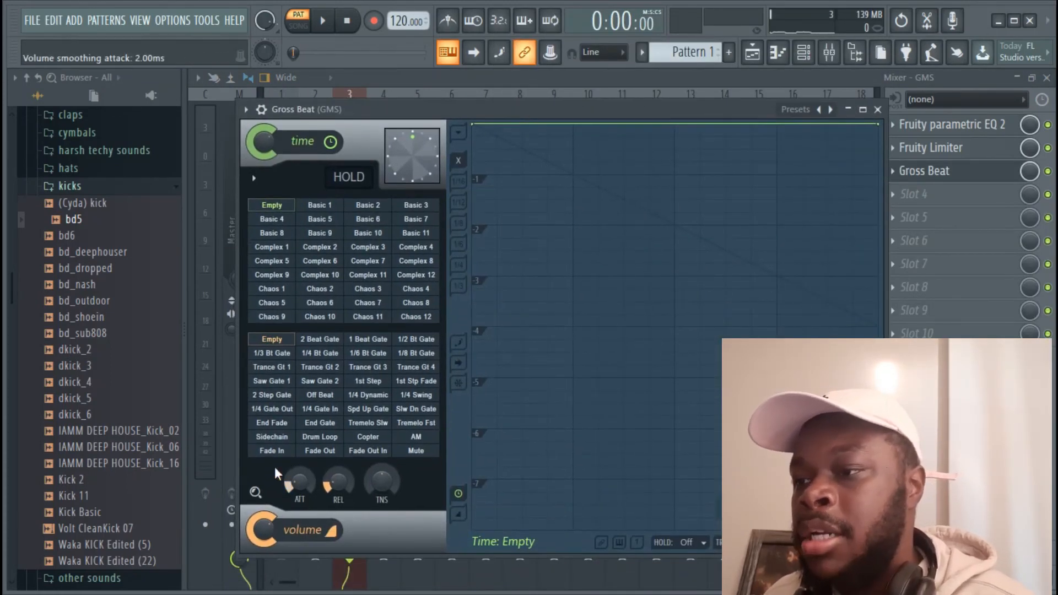
pyautogui.click(276, 438)
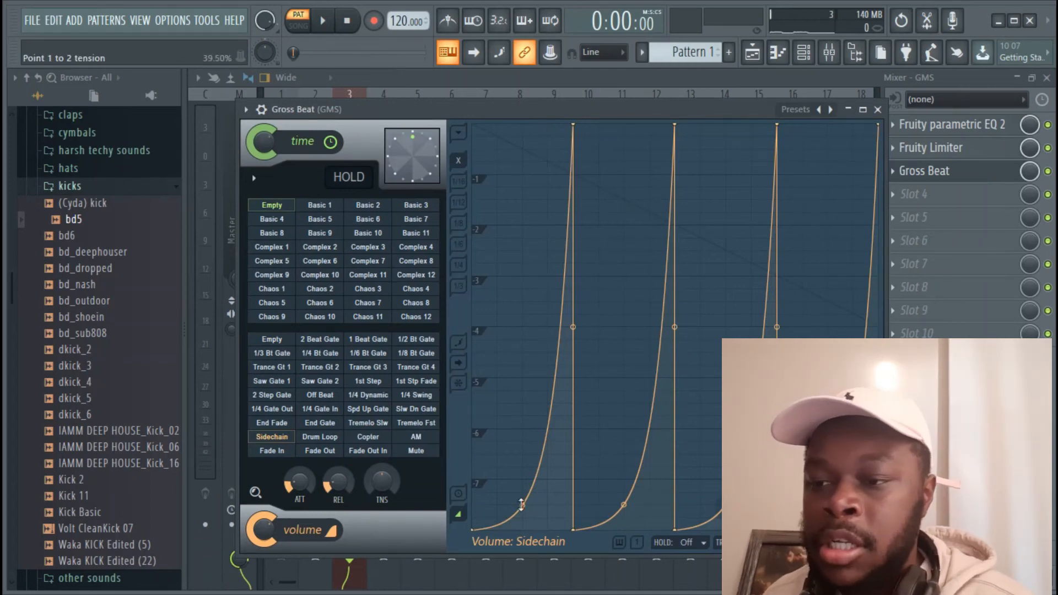
# Straighten the four Sidechain curve tension points and bypass the Fruity Limiter
pyautogui.moveTo(521, 505); pyautogui.dragTo(524, 297)
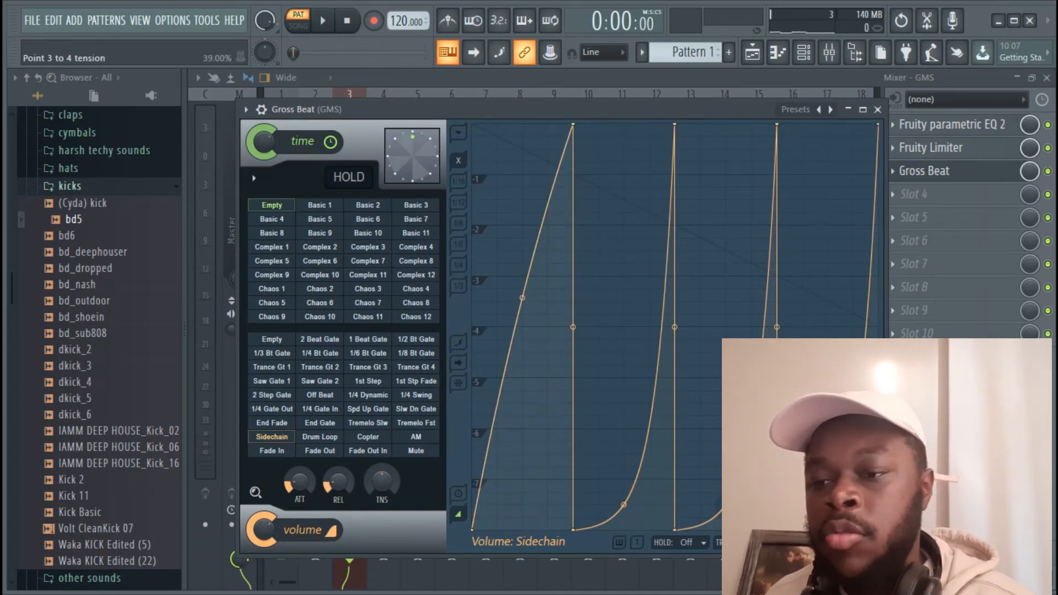
pyautogui.moveTo(624, 505); pyautogui.dragTo(623, 287)
pyautogui.moveTo(726, 505); pyautogui.dragTo(792, 334)
pyautogui.moveTo(827, 504); pyautogui.dragTo(827, 251)
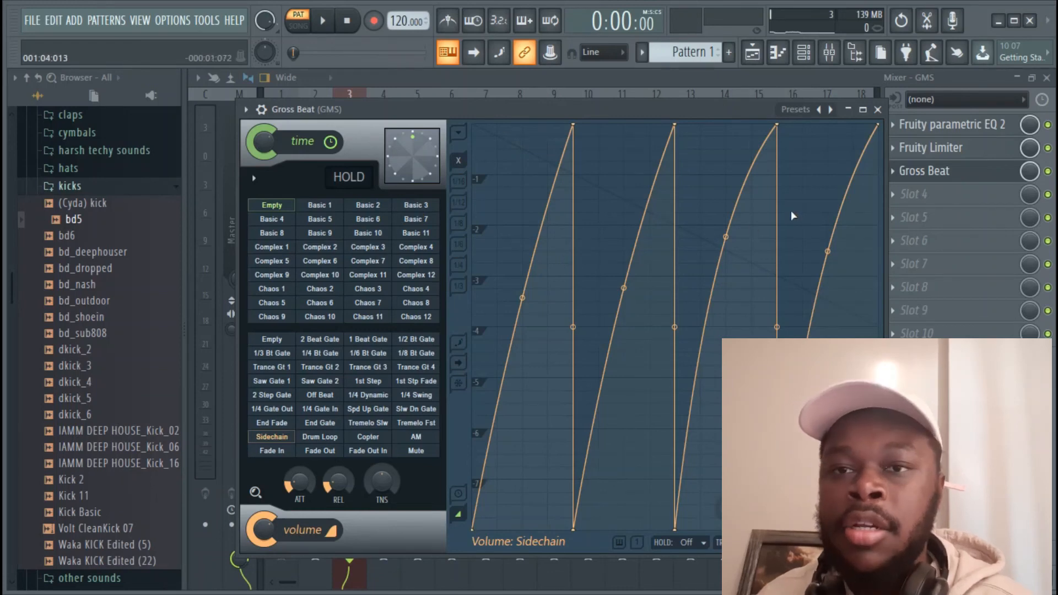
pyautogui.click(1050, 148)
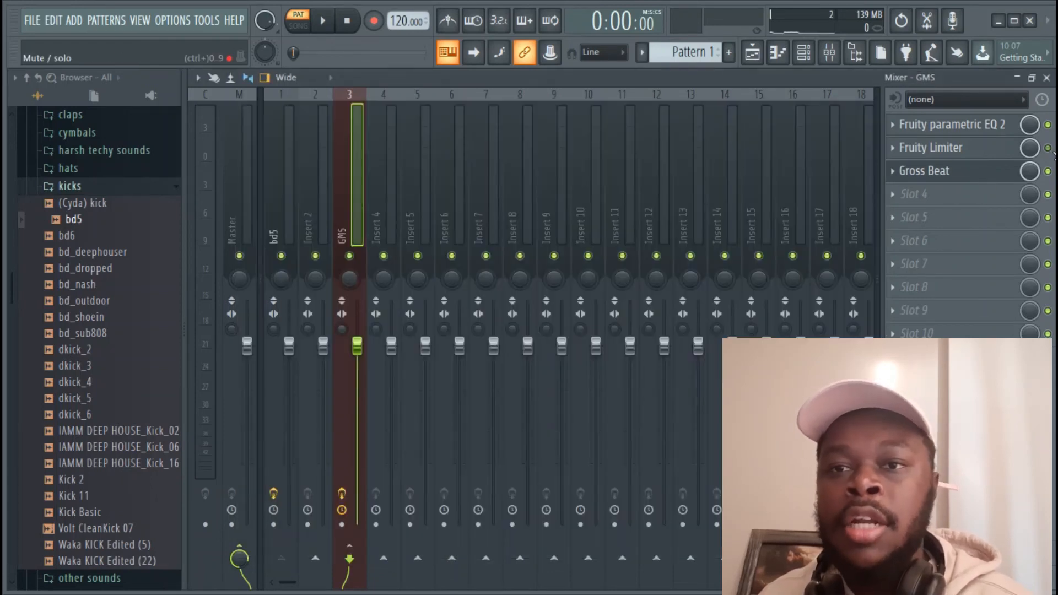
# Bow the first Gross Beat sidechain curve outward, then check the Fruity Limiter settings on GMS
pyautogui.click(1021, 177)
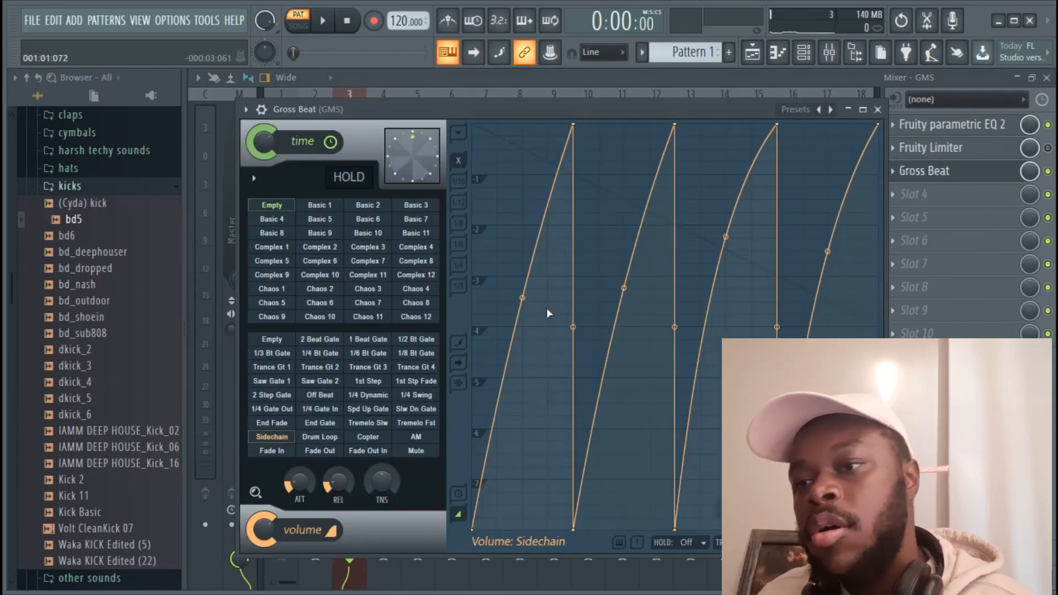
pyautogui.moveTo(523, 298); pyautogui.dragTo(523, 212)
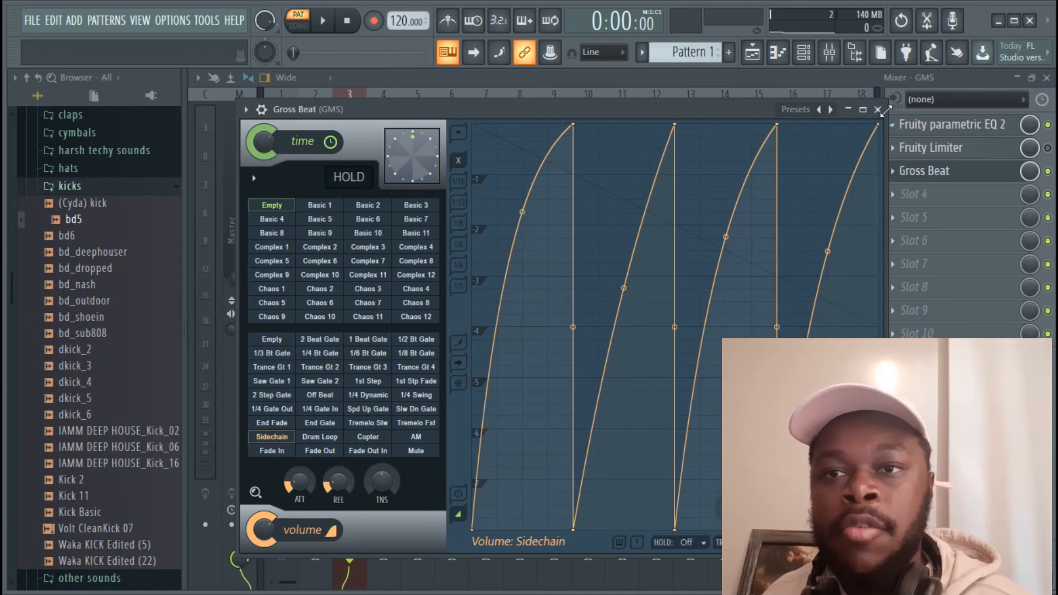
pyautogui.click(878, 109)
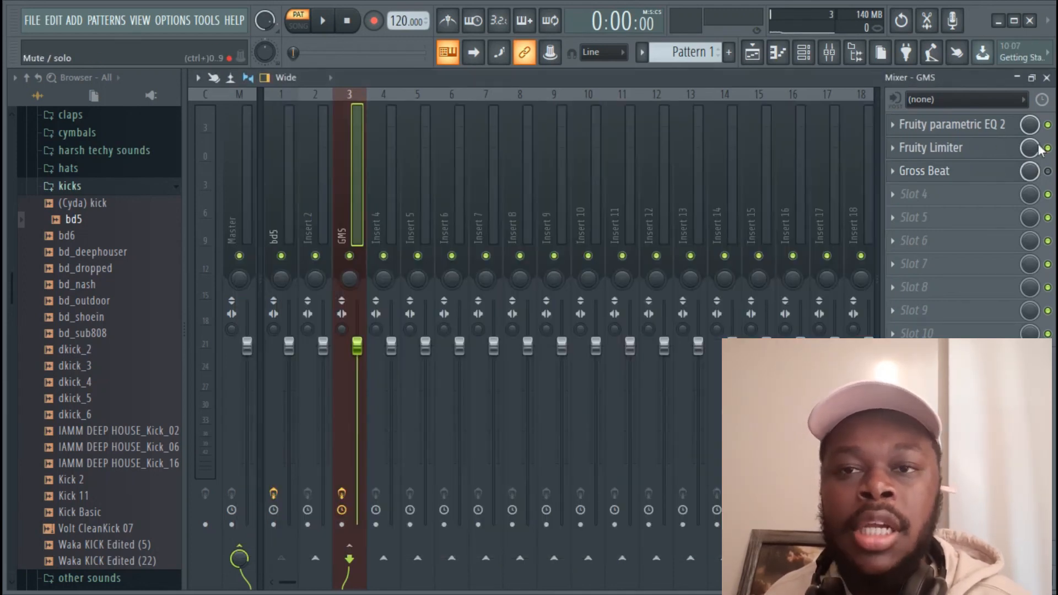
pyautogui.click(982, 148)
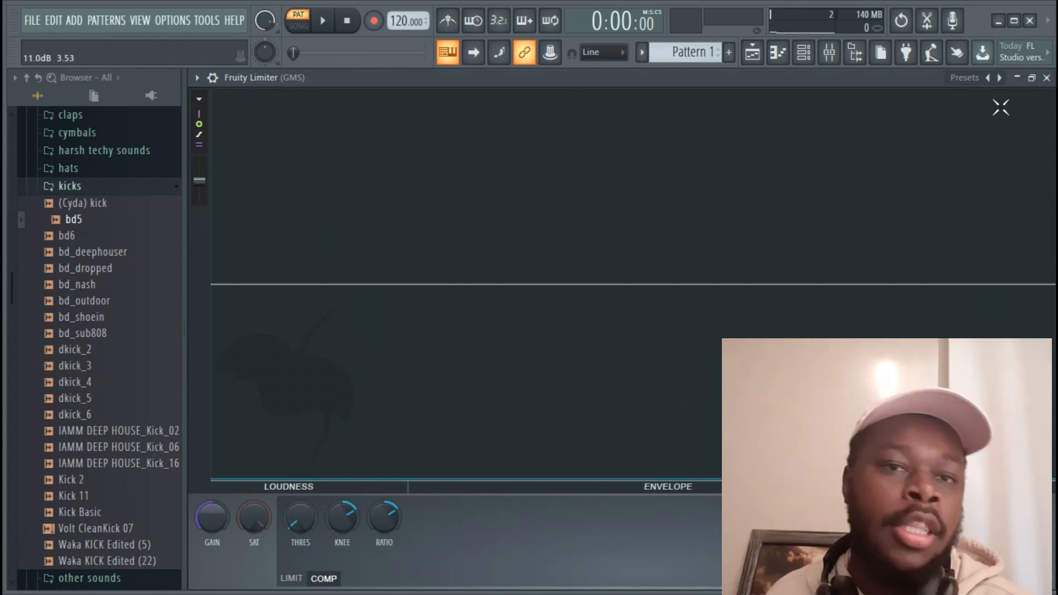
pyautogui.click(1047, 78)
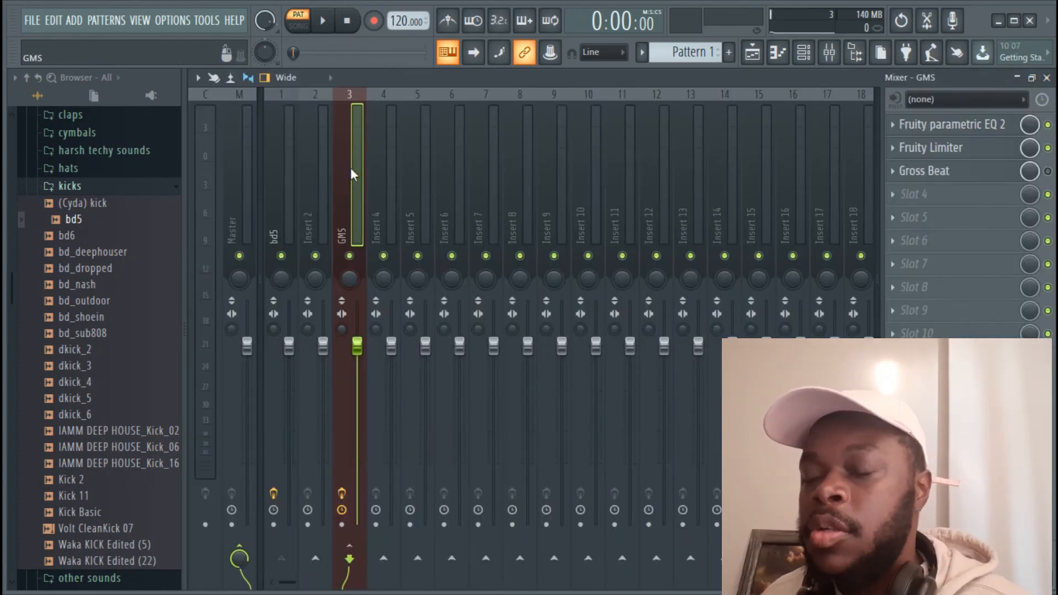